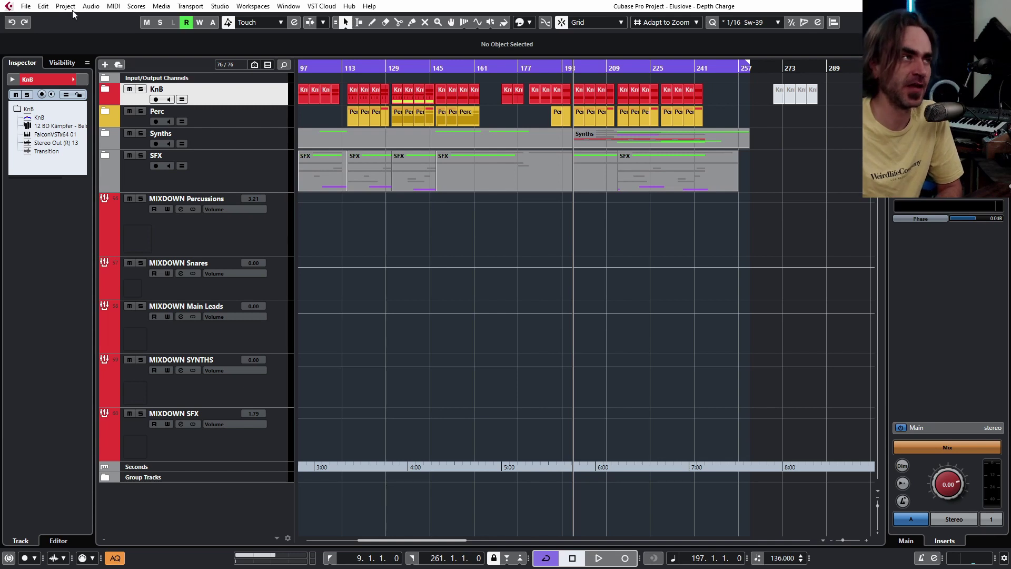
Open the audio mixdown export settings and switch the channel selection to Multiple.
{"action": "left_click", "coordinate": [24, 6]}
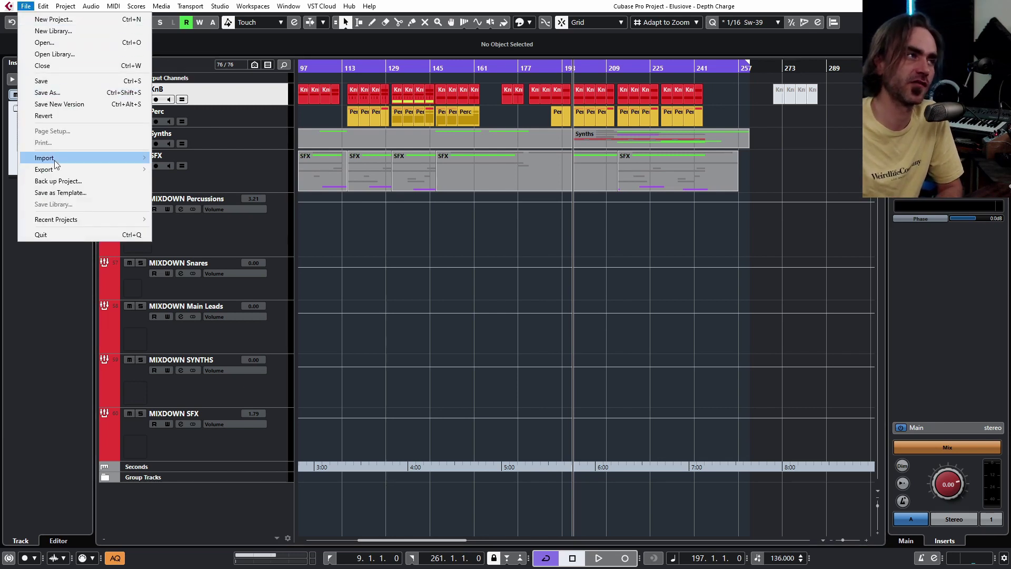
{"action": "mouse_move", "coordinate": [45, 173]}
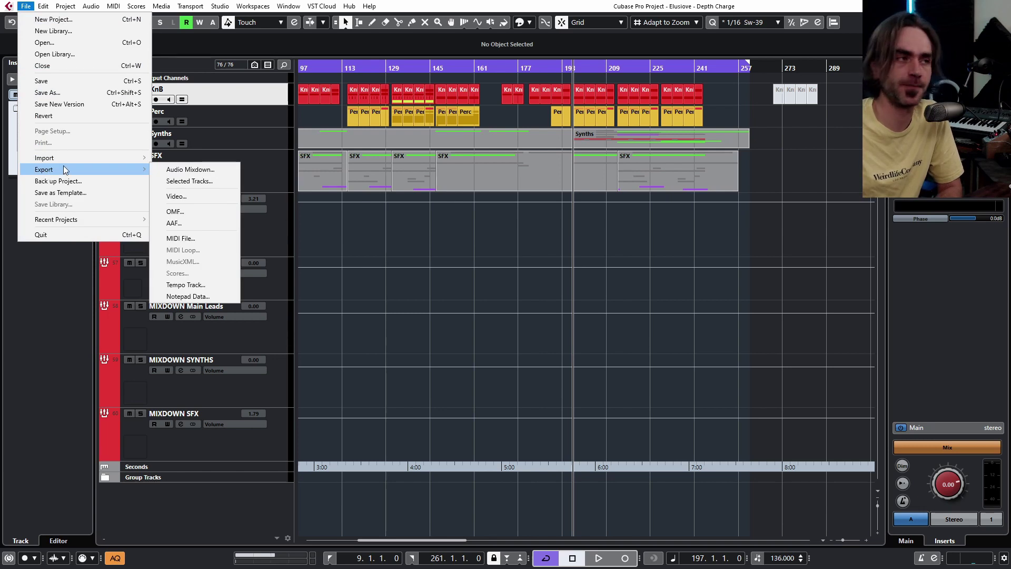
{"action": "key", "text": "Escape"}
{"action": "key", "text": "Escape"}
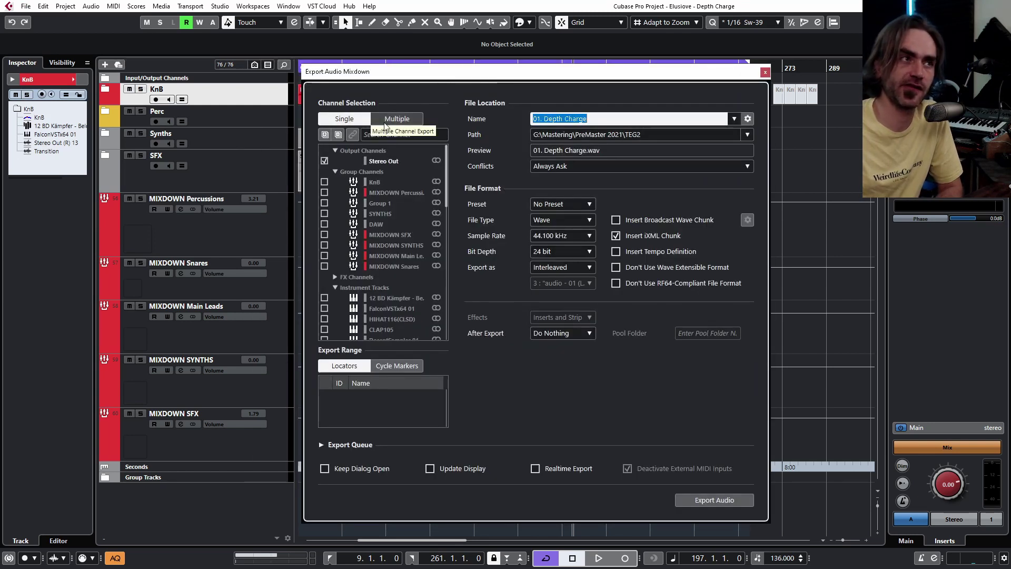
{"action": "left_click", "coordinate": [397, 119]}
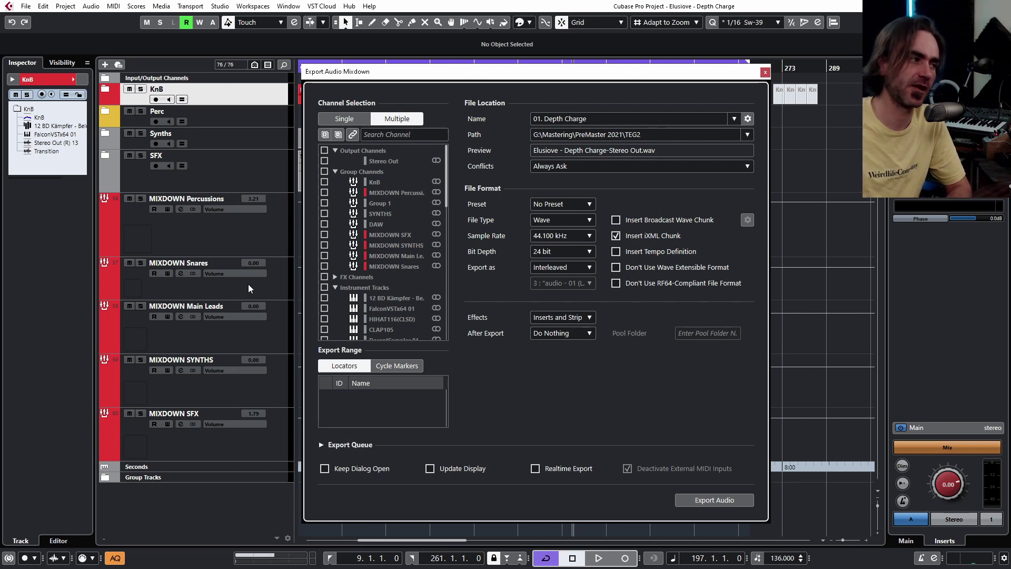
Include the MIXDOWN Percussions, SFX, SYNTHS, Main Leads and Snares groups in the export selection and close the export settings.
{"action": "left_click", "coordinate": [324, 192]}
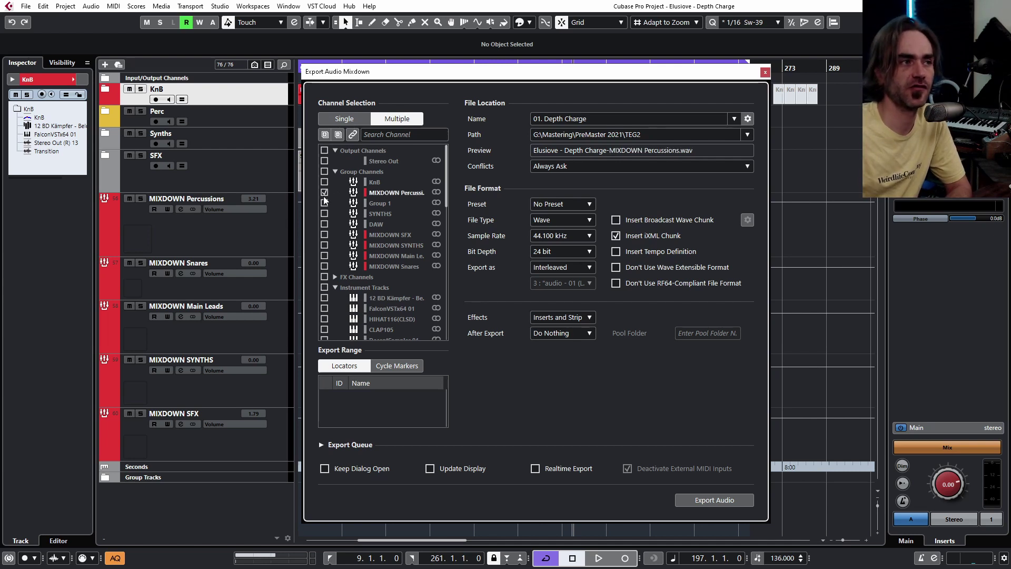
{"action": "left_click", "coordinate": [323, 234]}
{"action": "left_click", "coordinate": [323, 245]}
{"action": "left_click", "coordinate": [324, 255]}
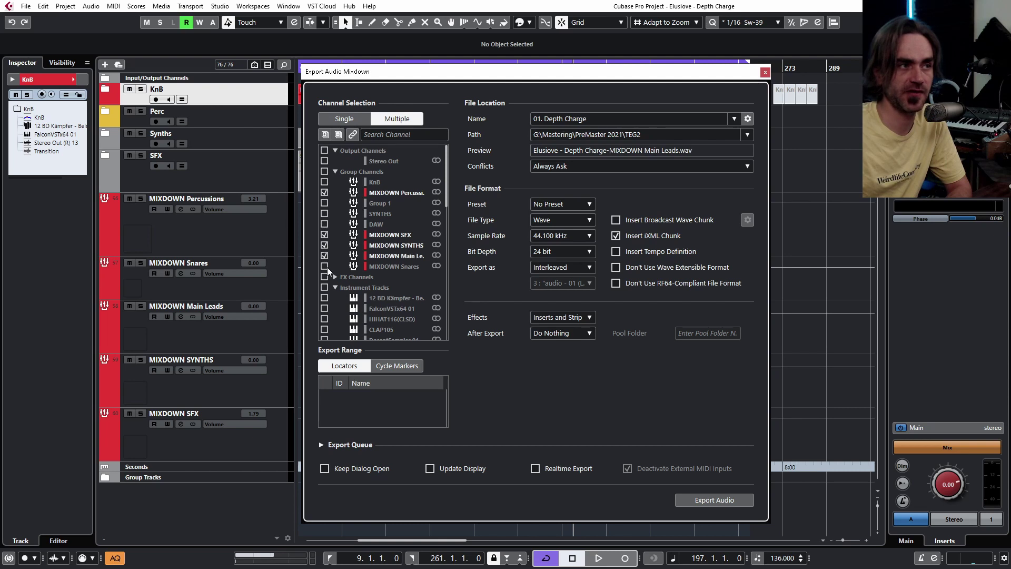
{"action": "left_click", "coordinate": [324, 266]}
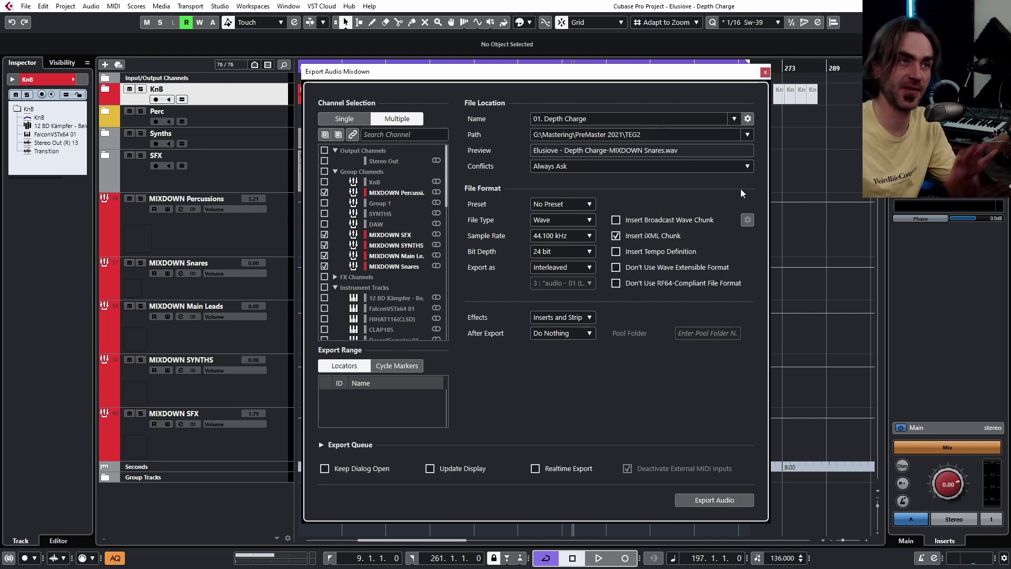
{"action": "left_click", "coordinate": [764, 73]}
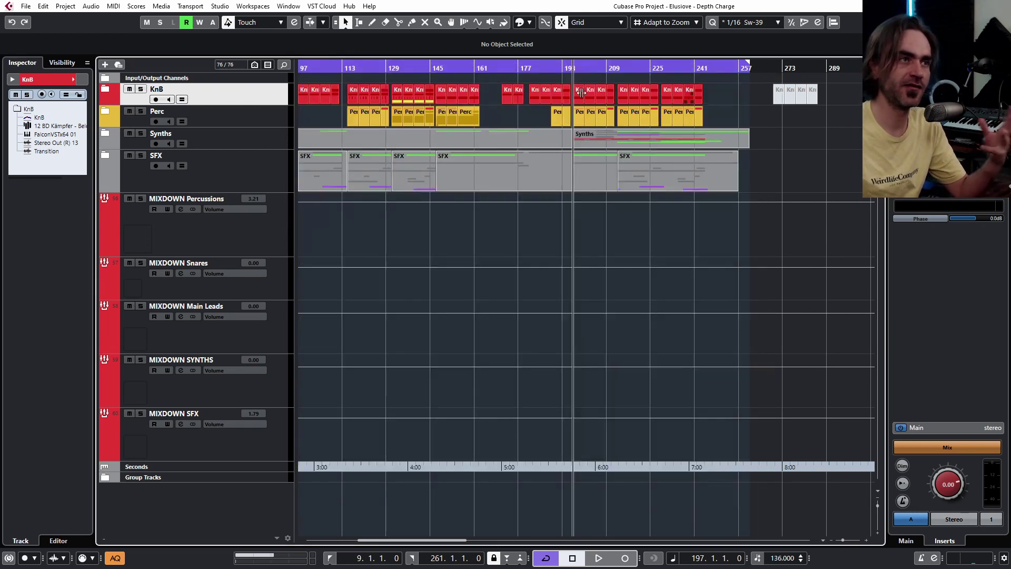
Expand the KnB folder and bypass the Brickwall Limiter insert on its KnB group channel.
{"action": "left_click", "coordinate": [106, 91]}
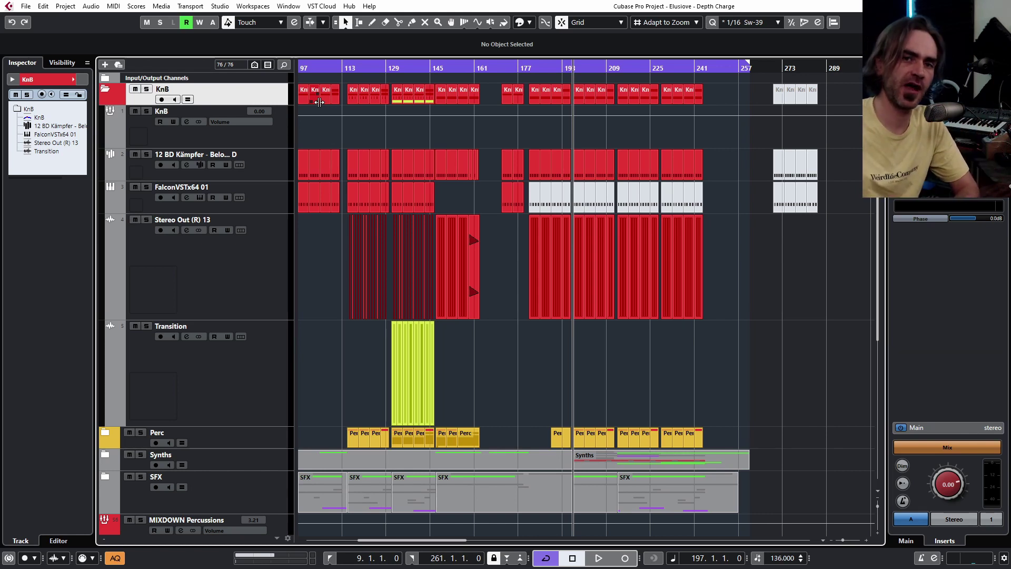
{"action": "left_click", "coordinate": [273, 134]}
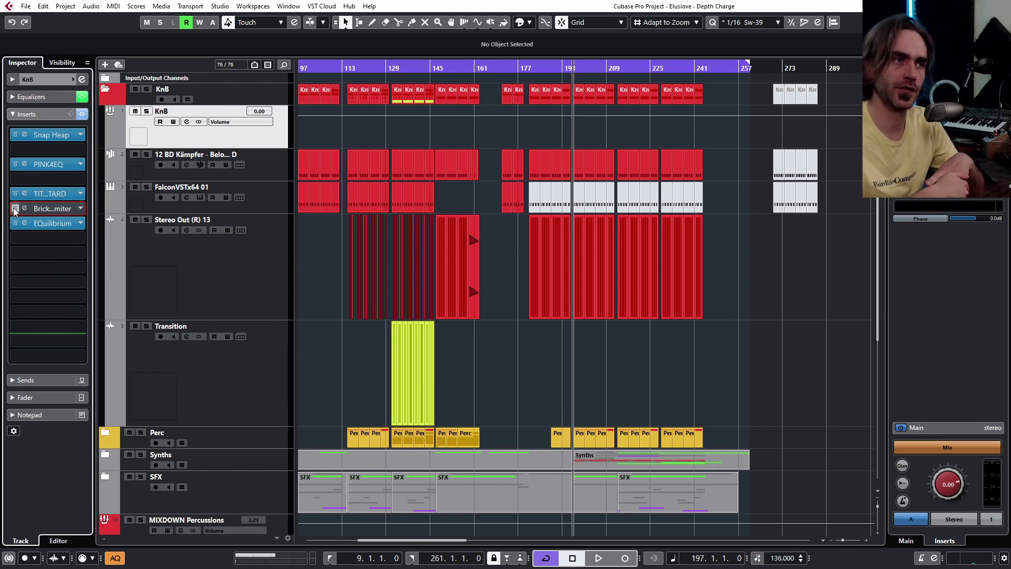
{"action": "left_click", "coordinate": [15, 209]}
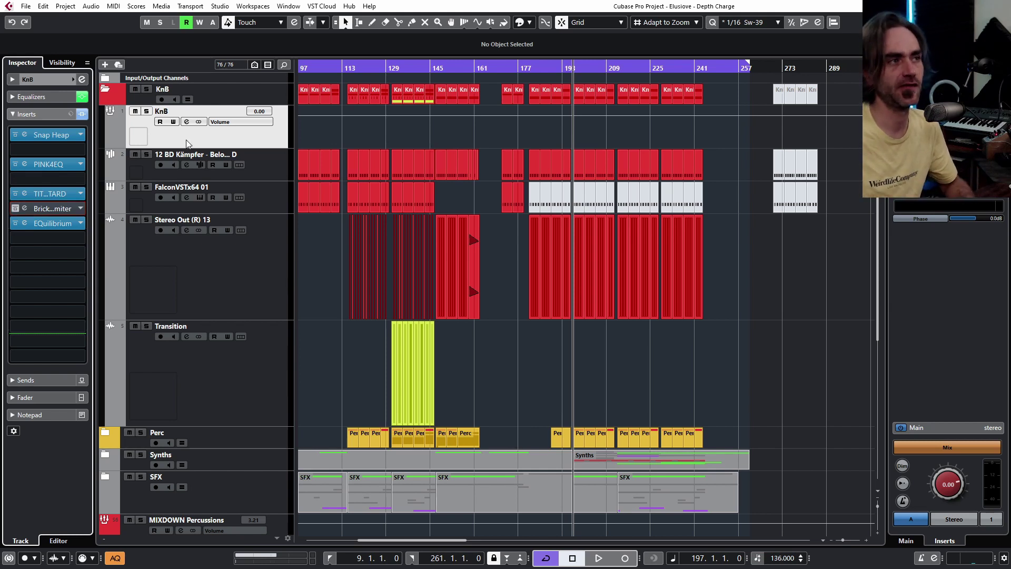
Duplicate the KnB group track inside the KnB folder.
{"action": "right_click", "coordinate": [232, 144]}
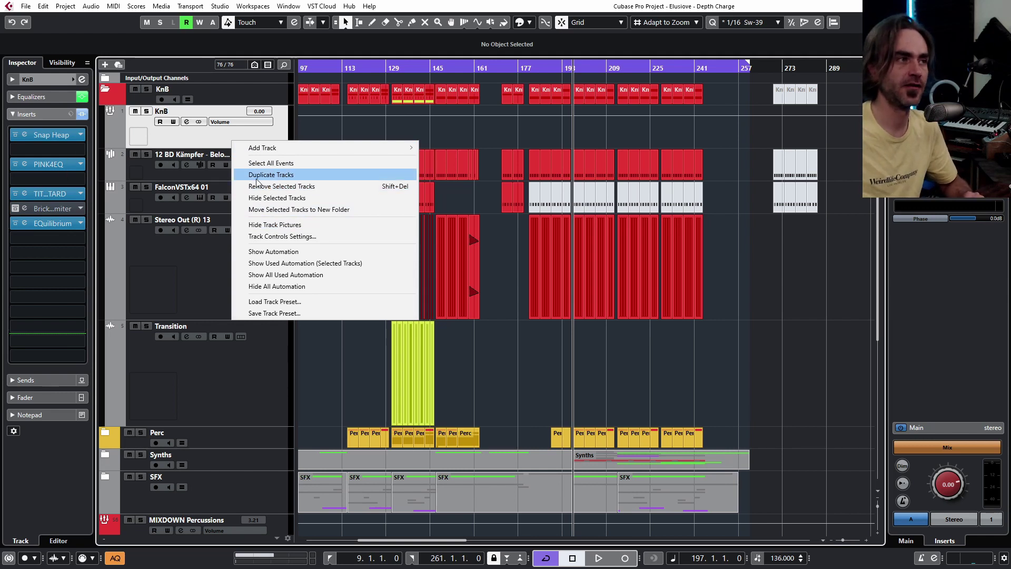
{"action": "key", "text": "Escape"}
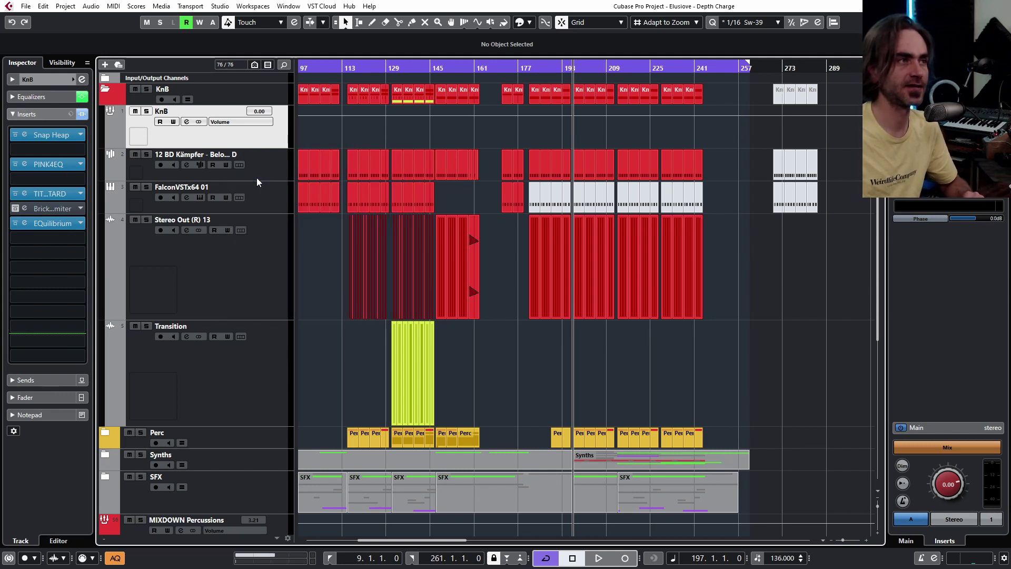
{"action": "key", "text": "ctrl+d"}
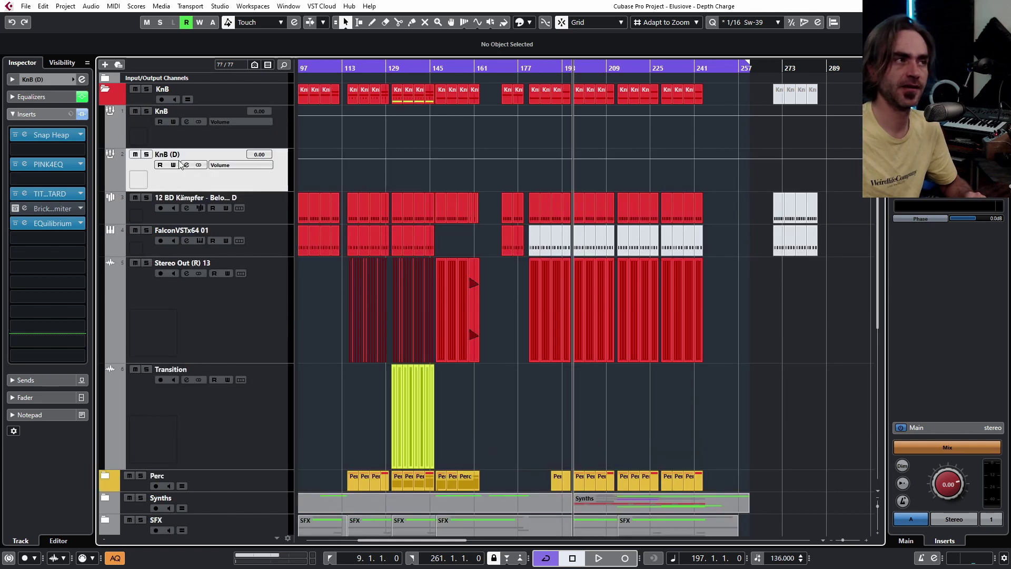
Rename the original KnB group track as Bass and its duplicate as Kick.
{"action": "left_click", "coordinate": [206, 134]}
{"action": "double_click", "coordinate": [175, 110]}
{"action": "type", "text": "Bass"}
{"action": "key", "text": "Tab"}
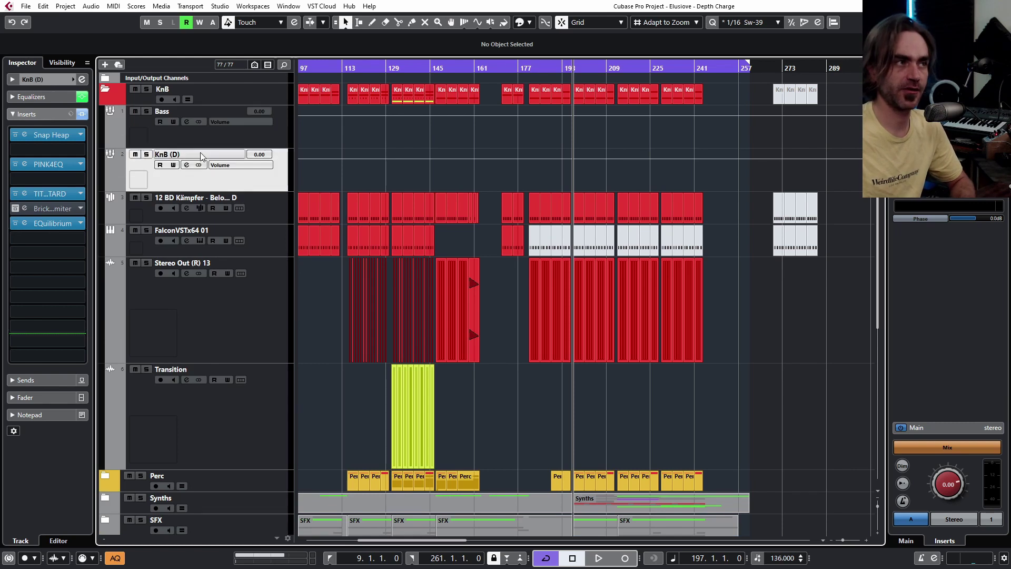
{"action": "type", "text": "Kick"}
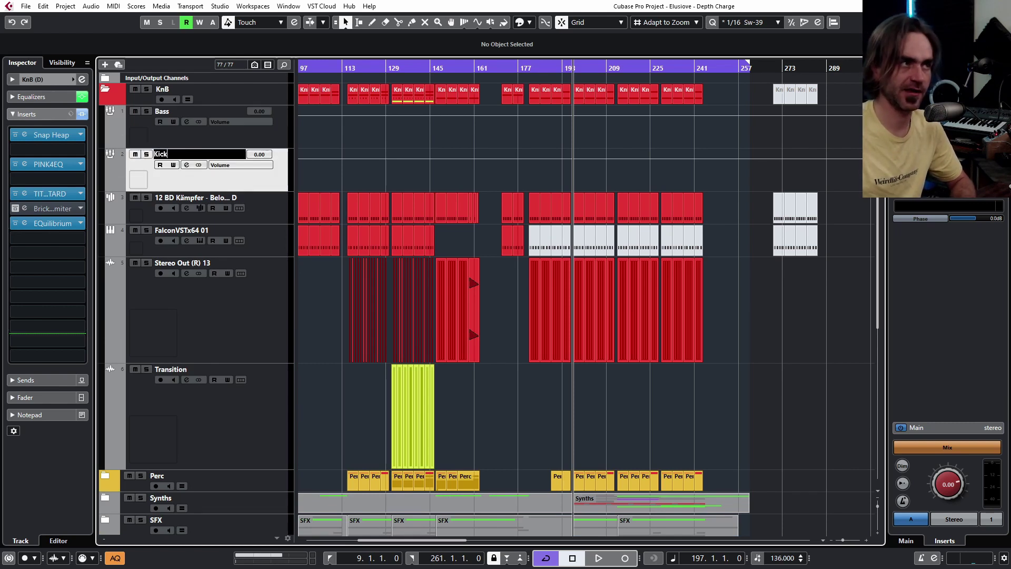
{"action": "key", "text": "Return"}
Route the output of the 12 BD Kämpfer kick track to the Kick group in its channel settings.
{"action": "left_click", "coordinate": [279, 210]}
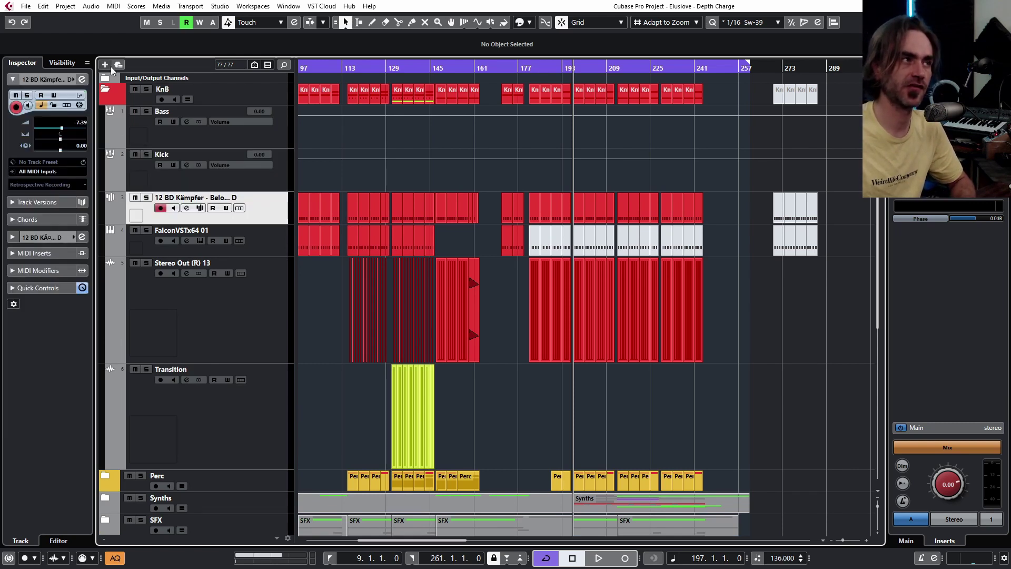
{"action": "left_click_drag", "start_coordinate": [433, 1], "coordinate": [743, 226]}
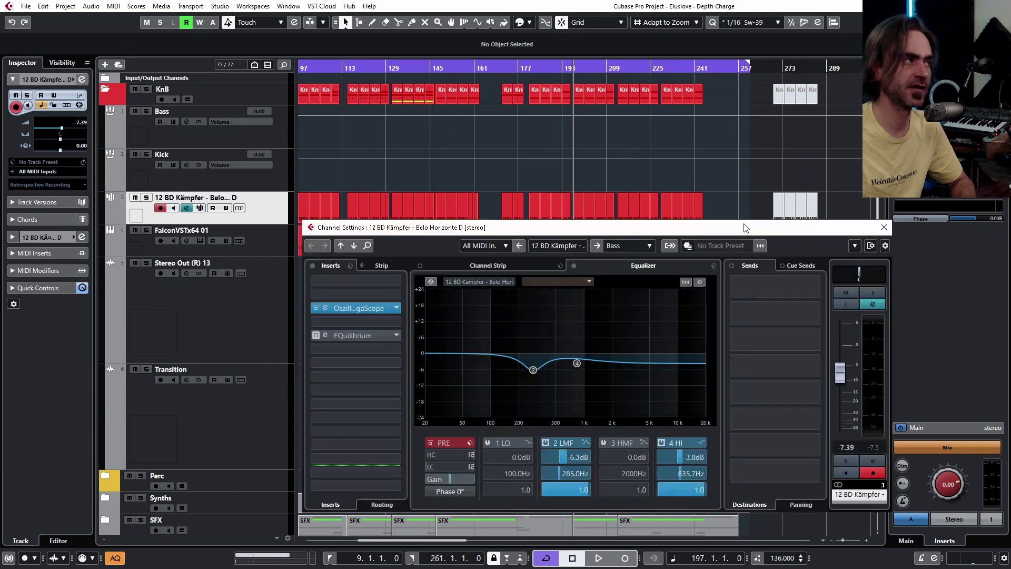
{"action": "left_click", "coordinate": [640, 250]}
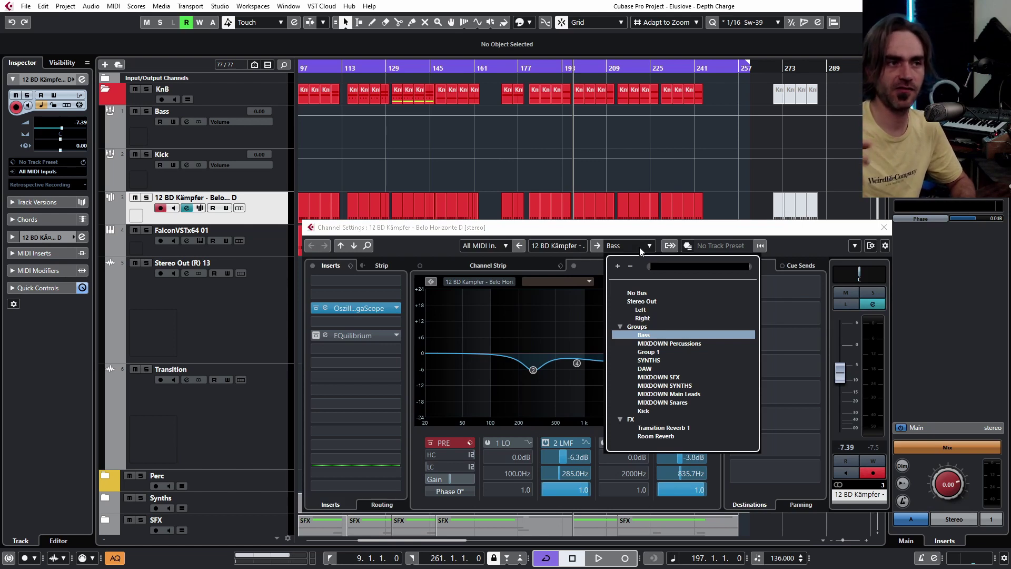
{"action": "left_click", "coordinate": [643, 411]}
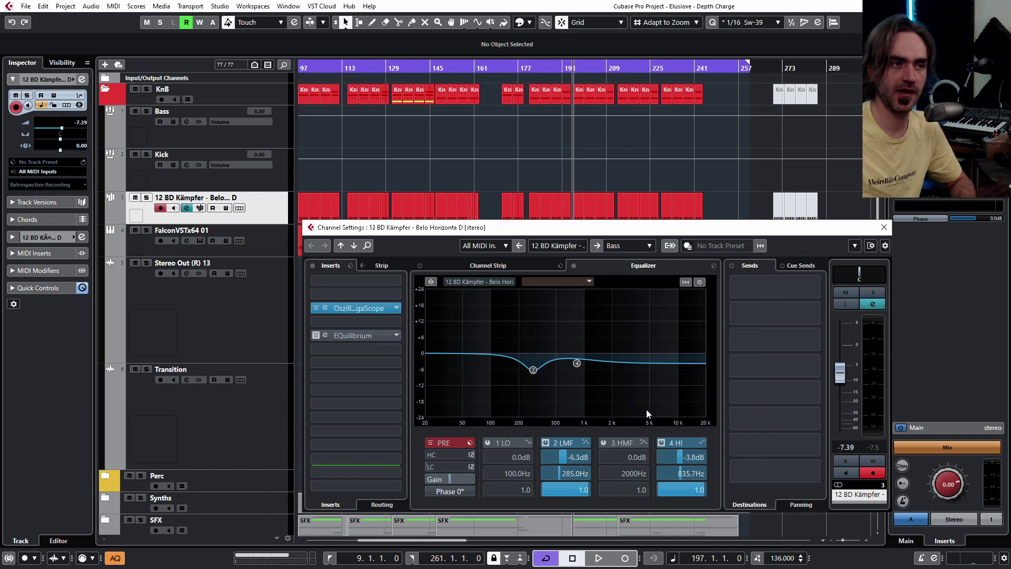
{"action": "left_click", "coordinate": [884, 230]}
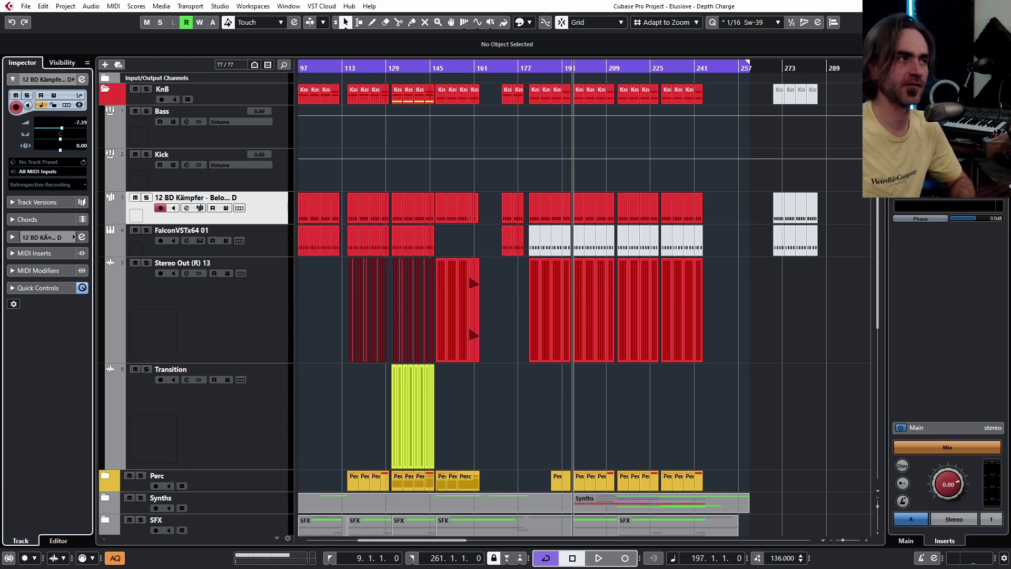
Rename the Kick group track as MIXDOWN KICK.
{"action": "left_click", "coordinate": [242, 187]}
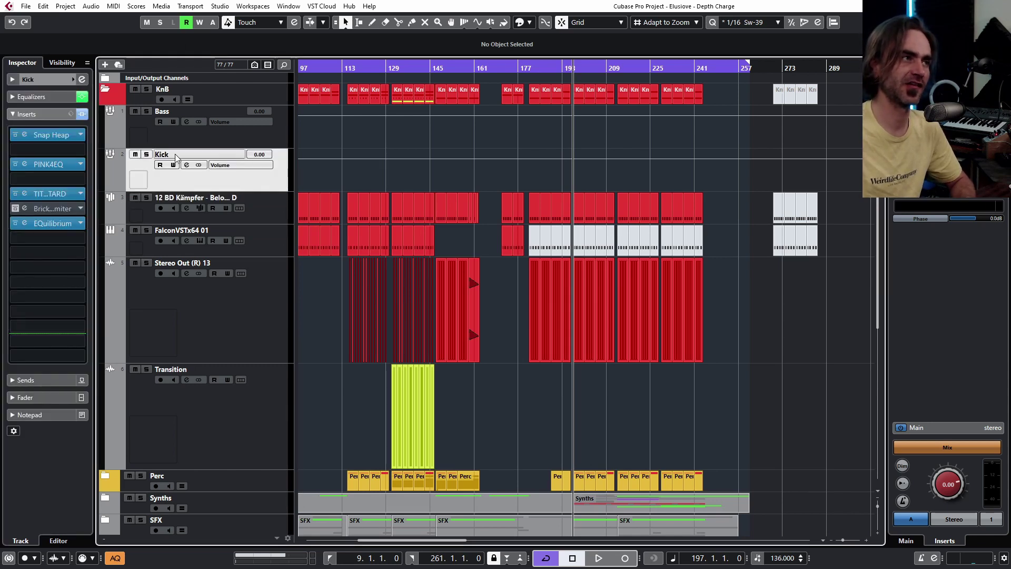
{"action": "double_click", "coordinate": [161, 153]}
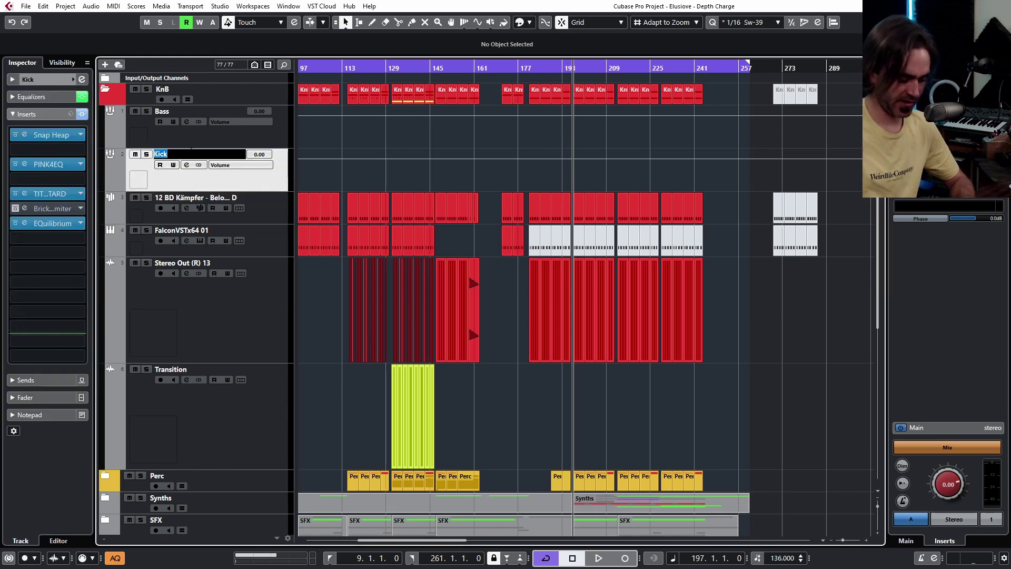
{"action": "type", "text": "MIXDOWN"}
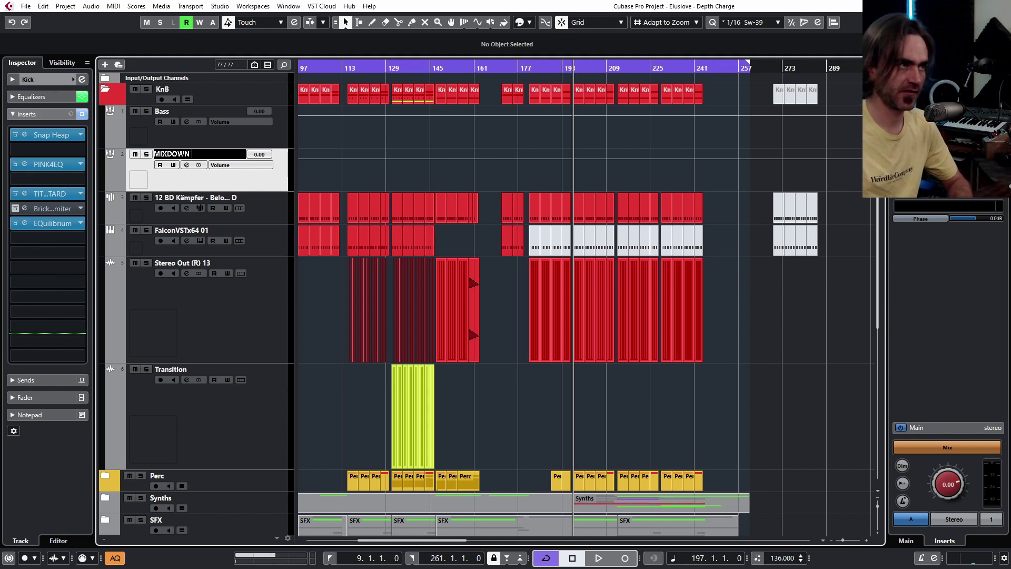
{"action": "type", "text": " KICK"}
{"action": "key", "text": "Return"}
Color the MIXDOWN KICK track red and move it out of the KnB folder to the other MIXDOWN group tracks.
{"action": "left_click", "coordinate": [520, 22]}
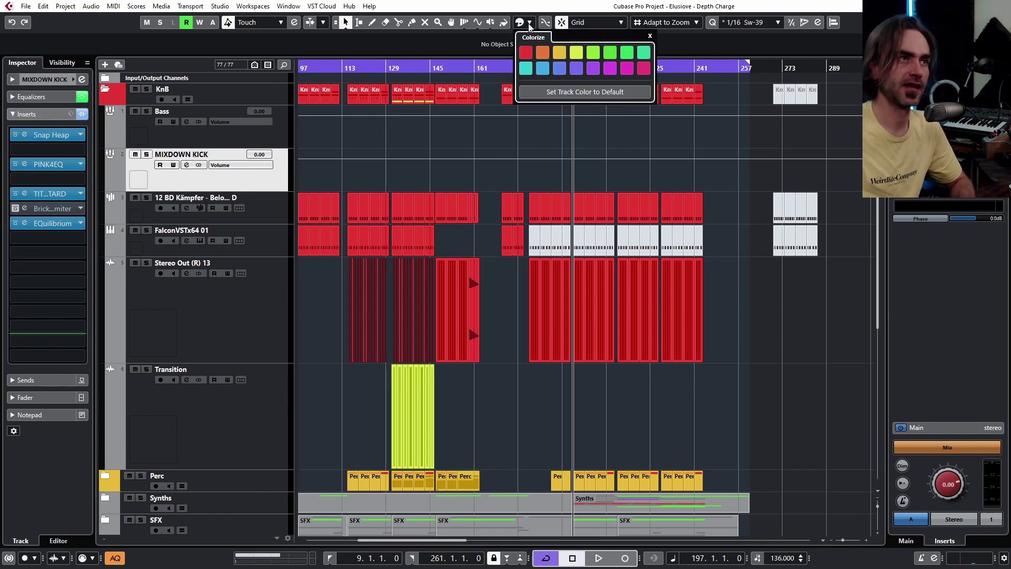
{"action": "left_click", "coordinate": [525, 52]}
{"action": "left_click_drag", "start_coordinate": [182, 185], "coordinate": [154, 94]}
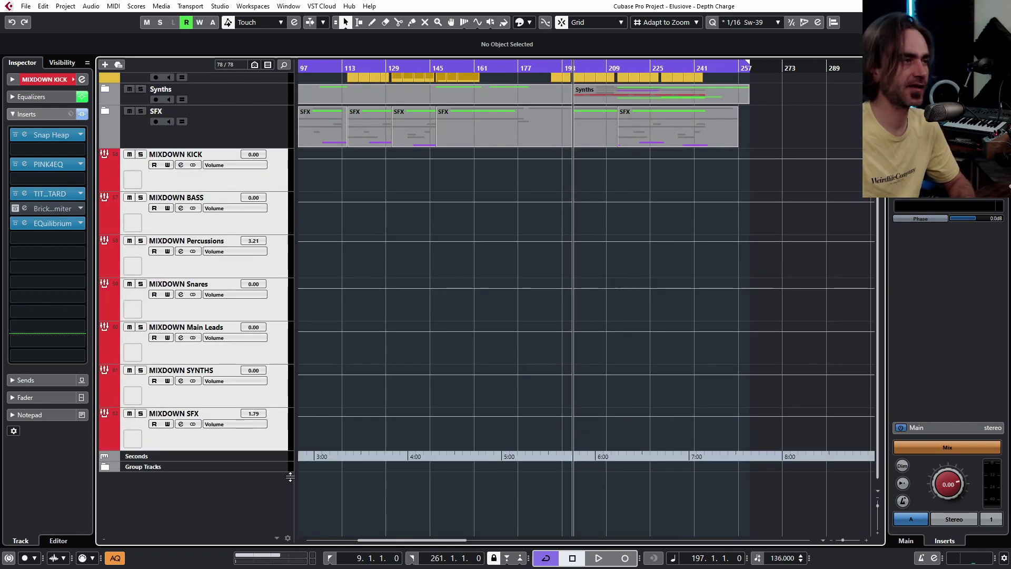
{"action": "scroll", "coordinate": [290, 476], "scroll_direction": "up", "scroll_amount": 2}
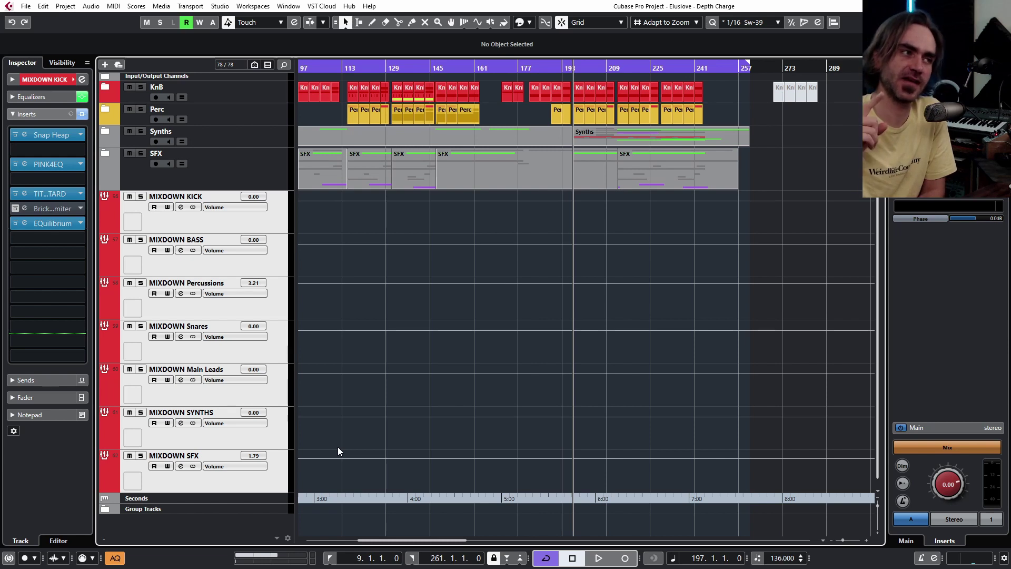
{"action": "left_click", "coordinate": [250, 357]}
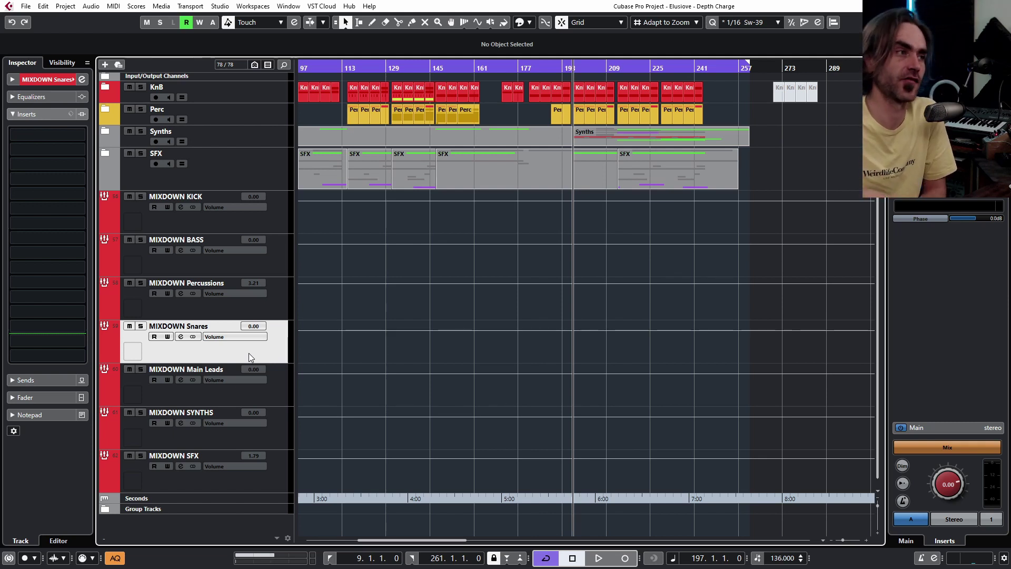
{"action": "left_click", "coordinate": [262, 304]}
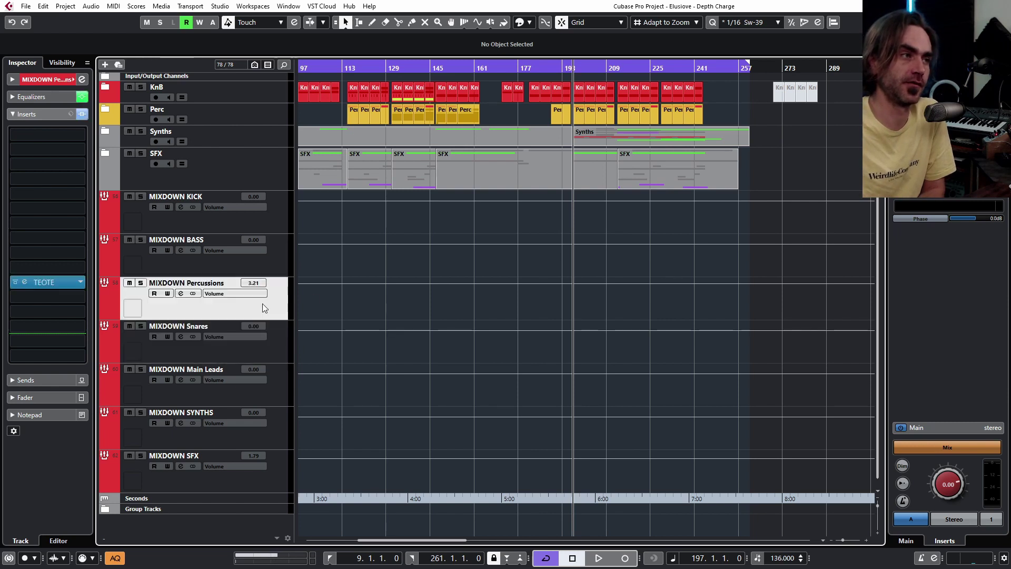
{"action": "left_click", "coordinate": [258, 349]}
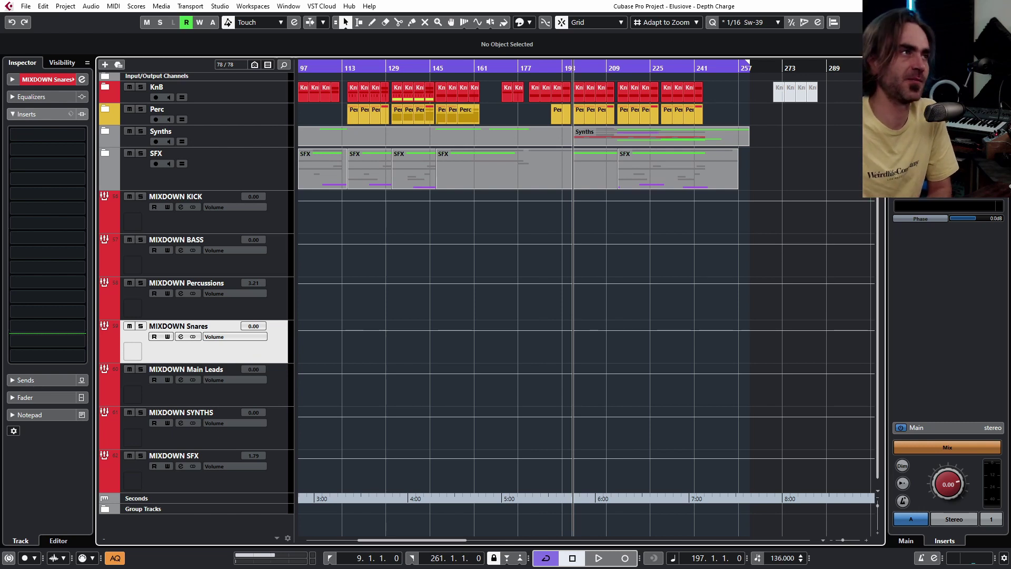
Add MIXDOWN KICK and MIXDOWN BASS to the multiple-channel selection of the audio mixdown and export all selected groups as Wave files.
{"action": "left_click", "coordinate": [29, 7]}
{"action": "left_click", "coordinate": [190, 173]}
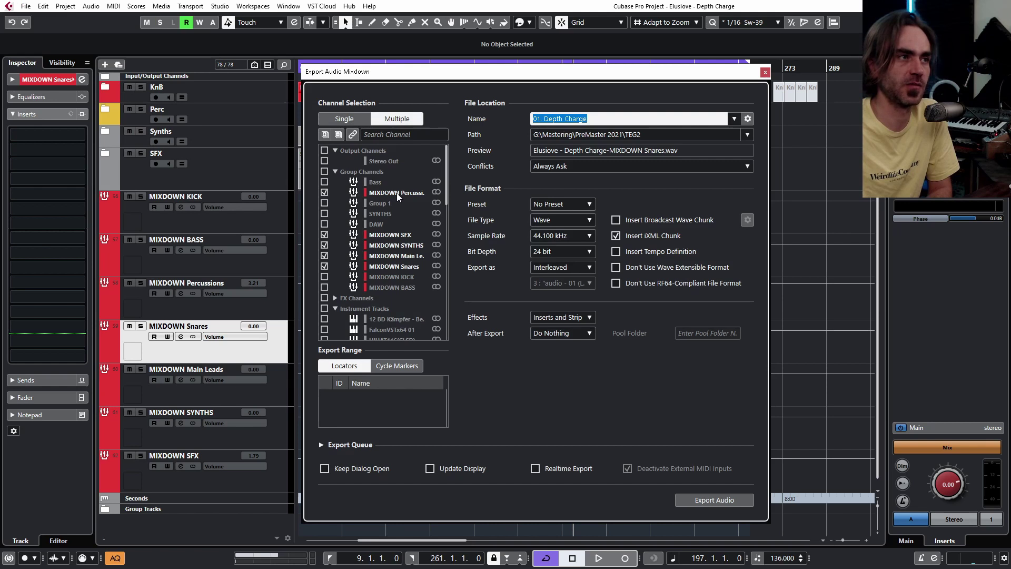
{"action": "left_click", "coordinate": [324, 277]}
{"action": "left_click", "coordinate": [324, 287]}
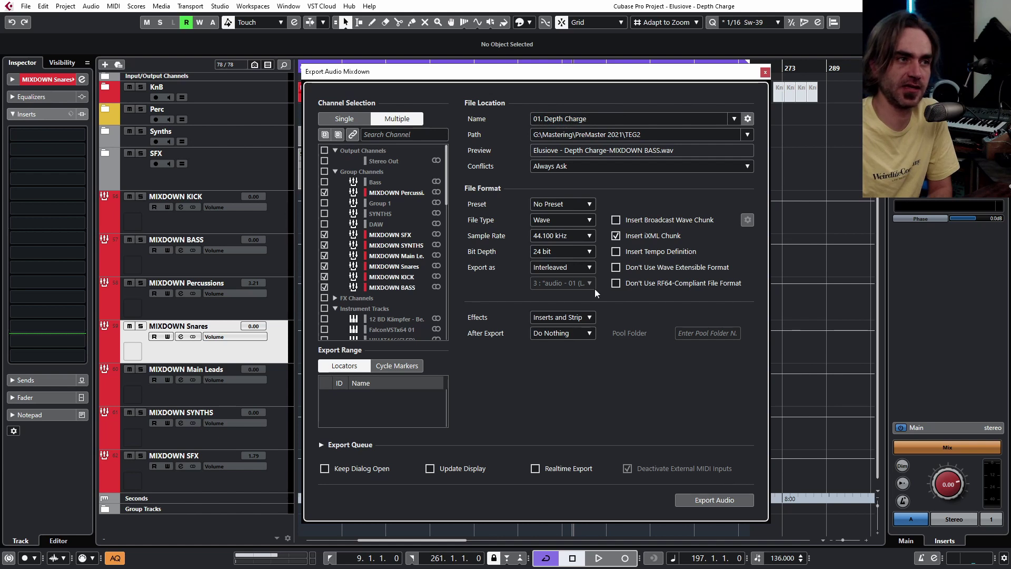
{"action": "left_click", "coordinate": [713, 499]}
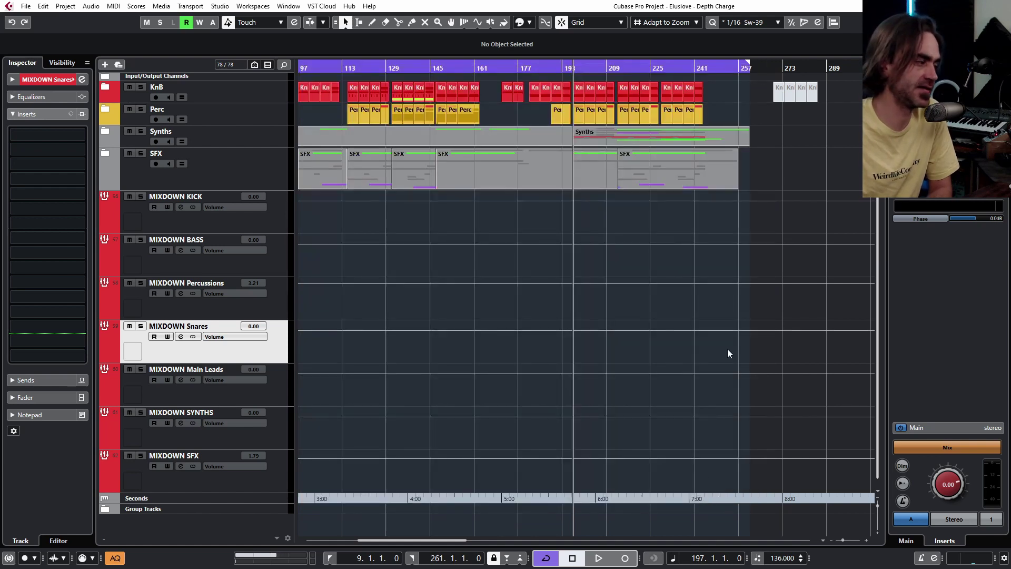
Import the seven exported MIXDOWN stems into the empty new project, each on its own audio track starting at bar 1.
{"action": "key", "text": "KP_Divide"}
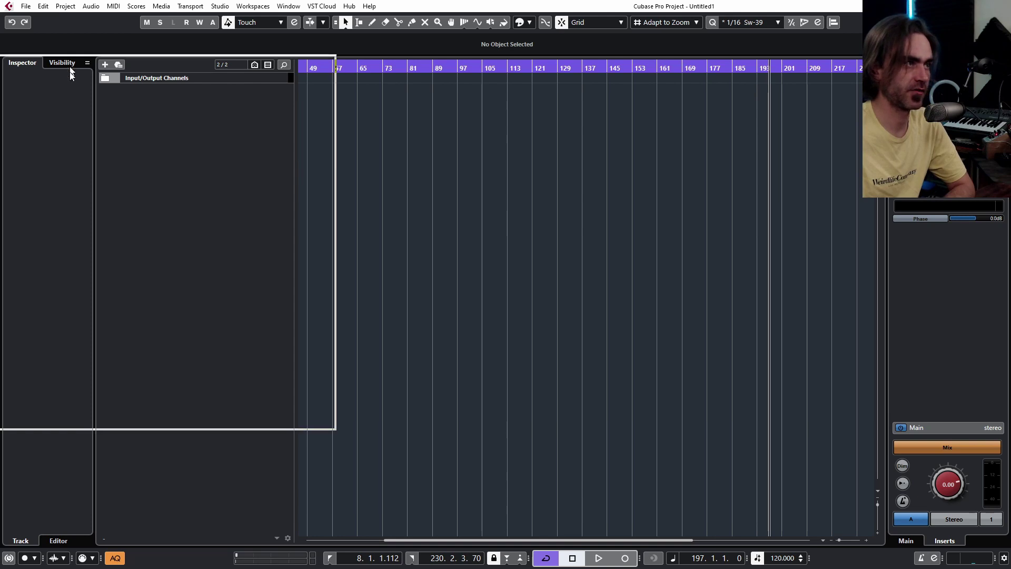
{"action": "left_click_drag", "start_coordinate": [70, 67], "coordinate": [139, 127]}
{"action": "left_click_drag", "start_coordinate": [50, 236], "coordinate": [299, 87]}
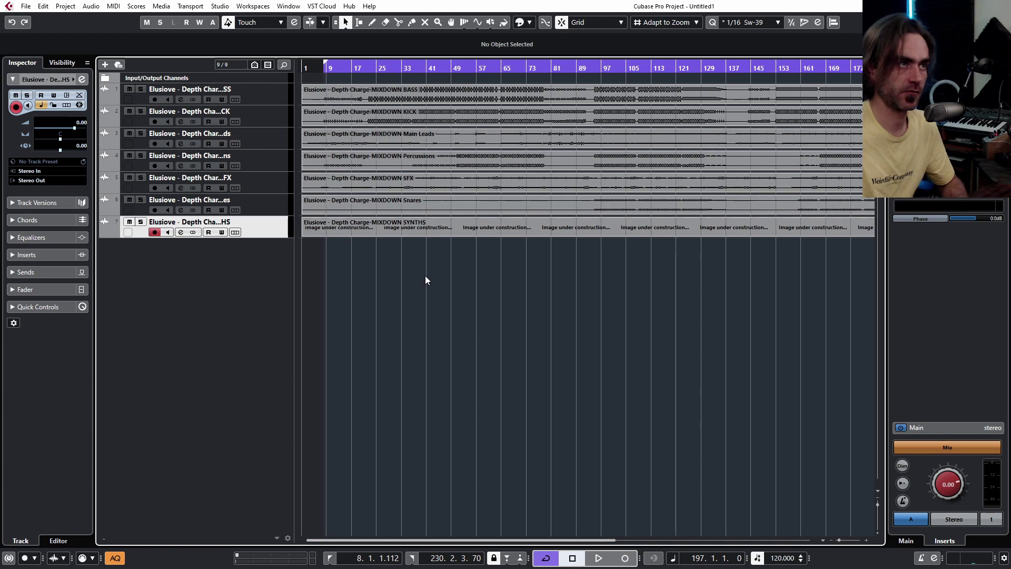
Select all seven imported stem events and set the locators to span their full length.
{"action": "left_click", "coordinate": [406, 102]}
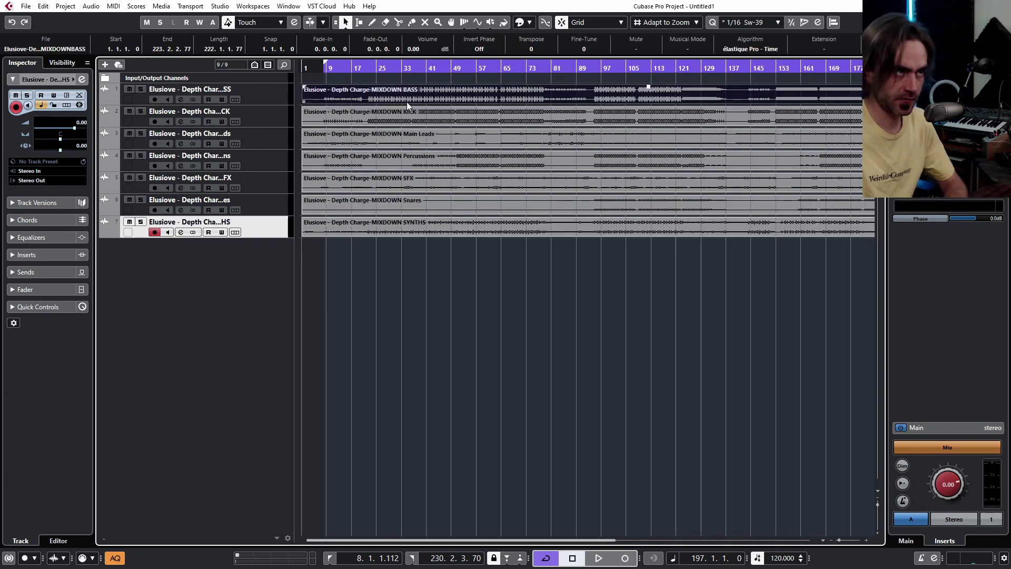
{"action": "left_click_drag", "start_coordinate": [483, 426], "coordinate": [334, 42]}
{"action": "key", "text": "p"}
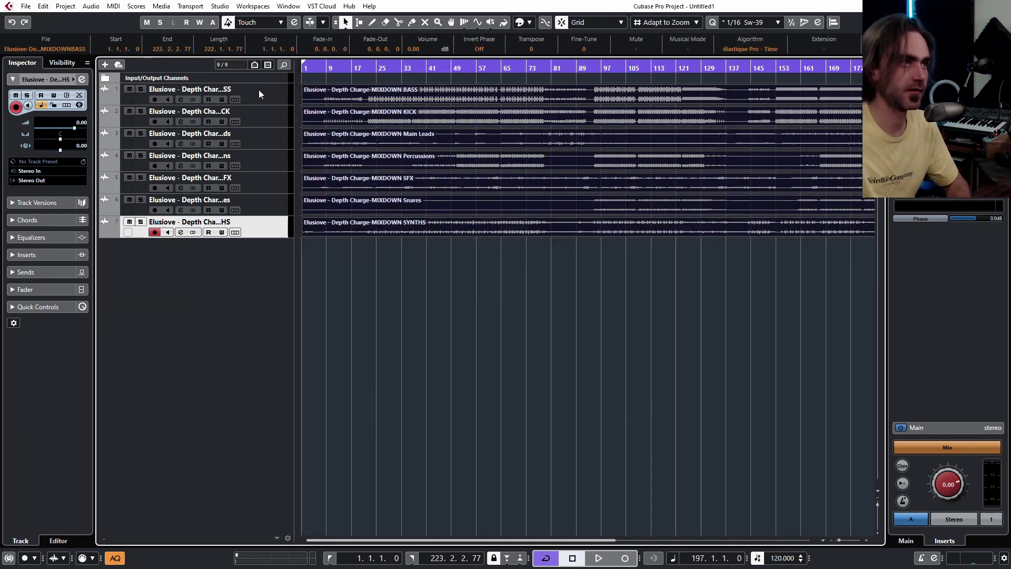
Move all seven stem tracks into a new folder track and name it Pre.
{"action": "left_click", "coordinate": [263, 93]}
{"action": "left_click", "coordinate": [260, 232], "text": "shift"}
{"action": "right_click", "coordinate": [260, 226]}
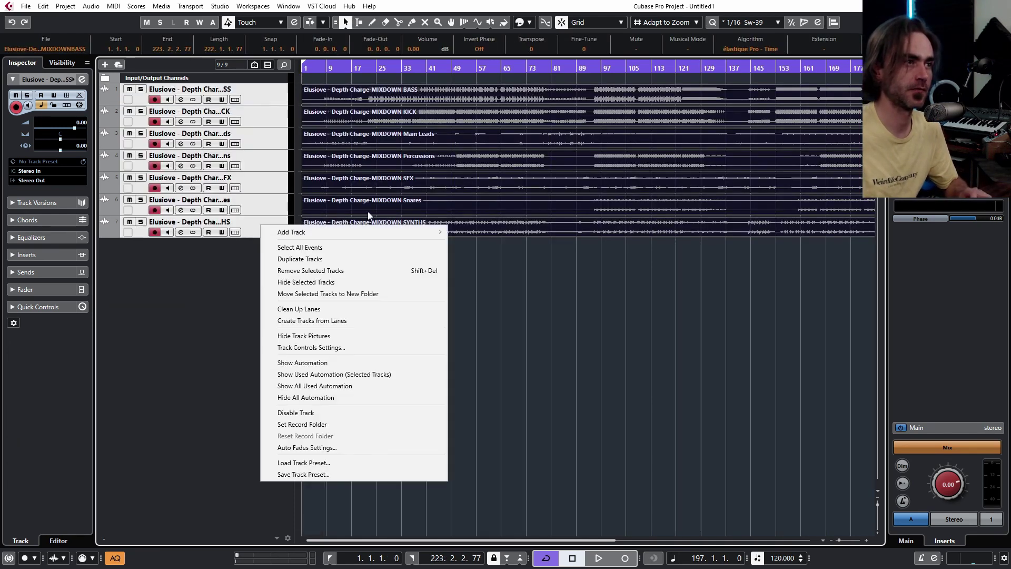
{"action": "left_click", "coordinate": [315, 293]}
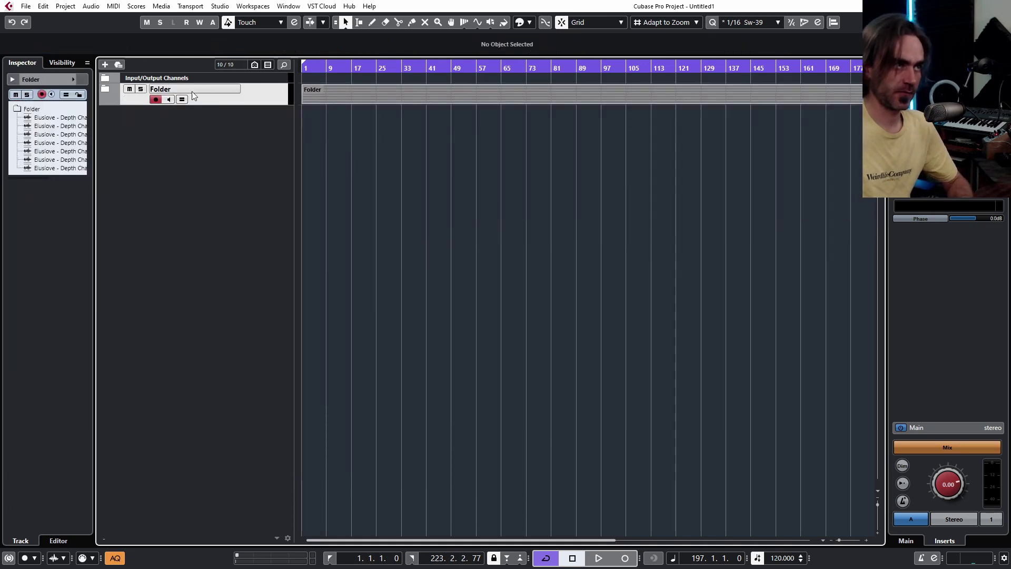
{"action": "double_click", "coordinate": [192, 91]}
{"action": "type", "text": "Pre"}
{"action": "key", "text": "Return"}
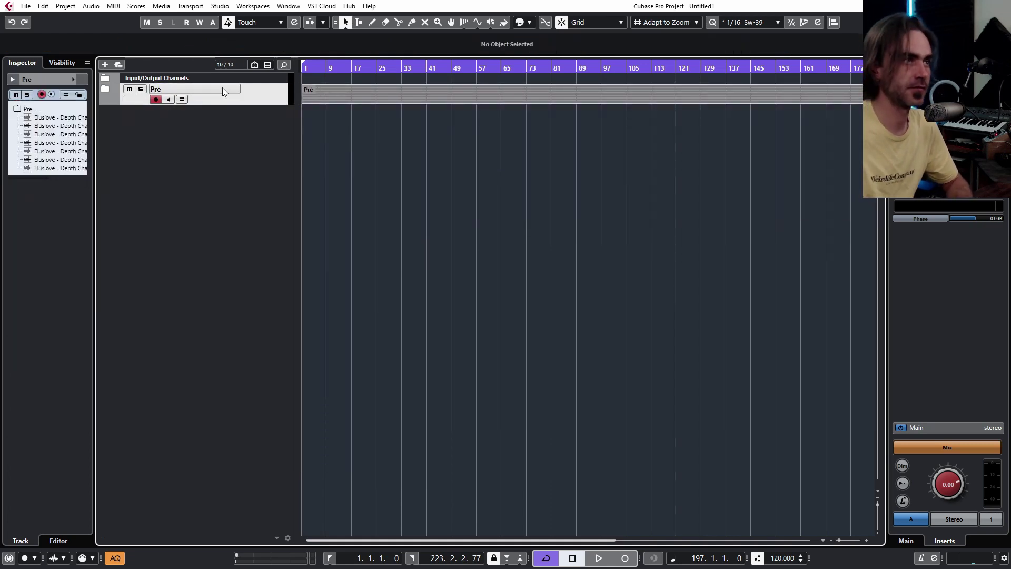
Duplicate the Pre folder with its tracks, mute the original and rename the copy Post.
{"action": "right_click", "coordinate": [245, 100]}
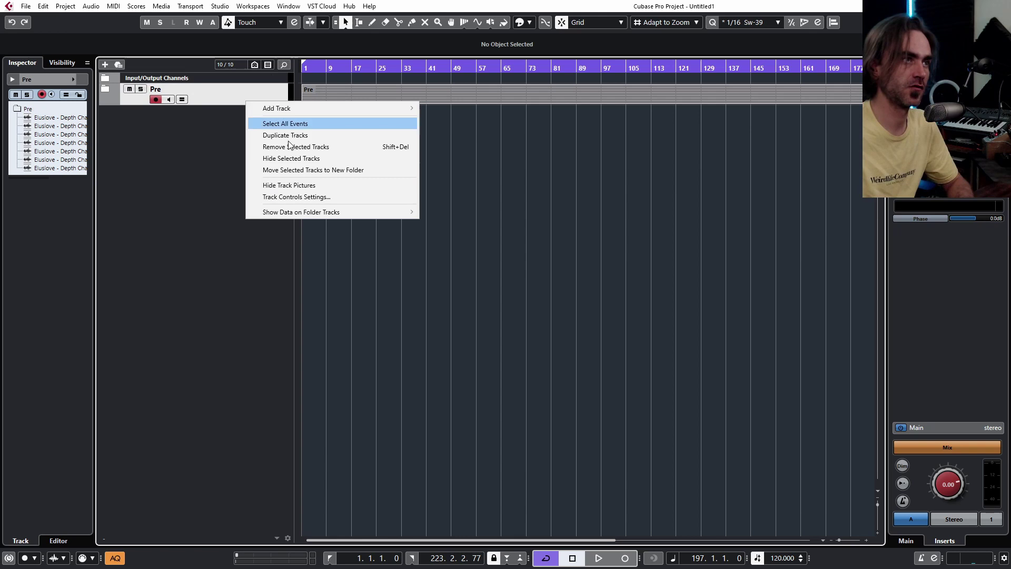
{"action": "left_click", "coordinate": [317, 138]}
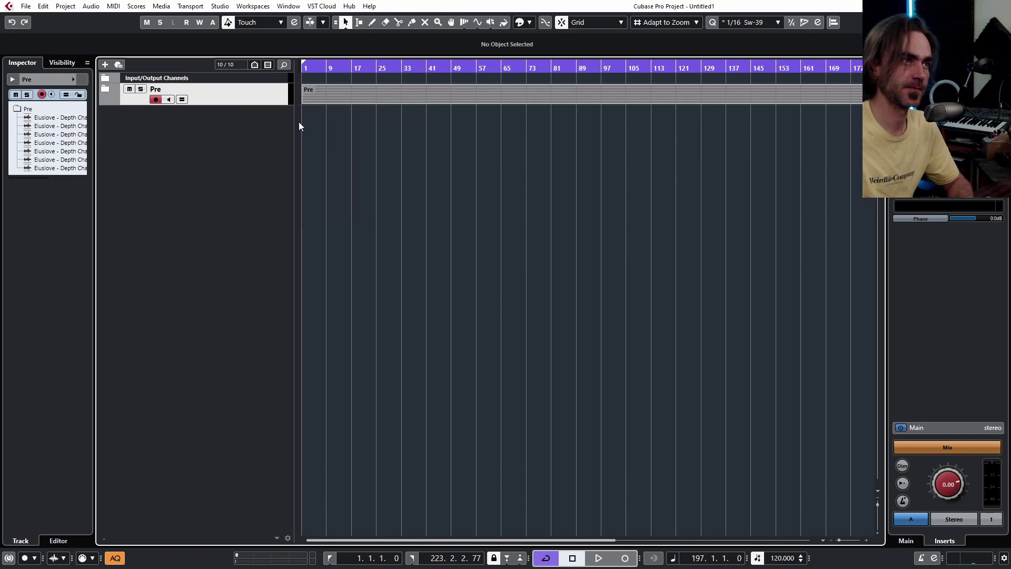
{"action": "left_click", "coordinate": [129, 89]}
{"action": "double_click", "coordinate": [220, 117]}
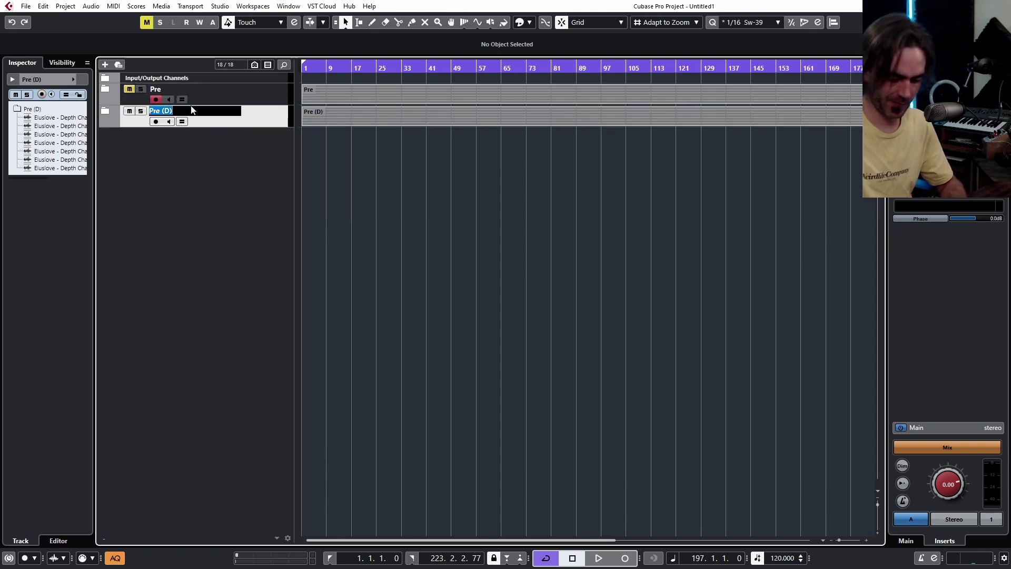
{"action": "type", "text": "Post"}
{"action": "key", "text": "Return"}
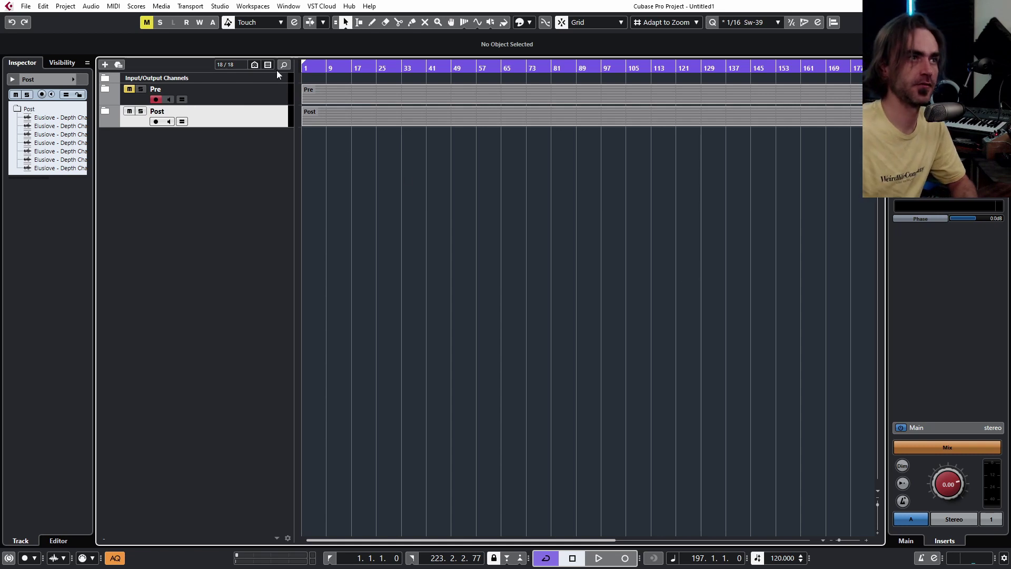
Expand the Post folder and rename its first three tracks Bass, Kick and MAIN LEads.
{"action": "left_click", "coordinate": [108, 111]}
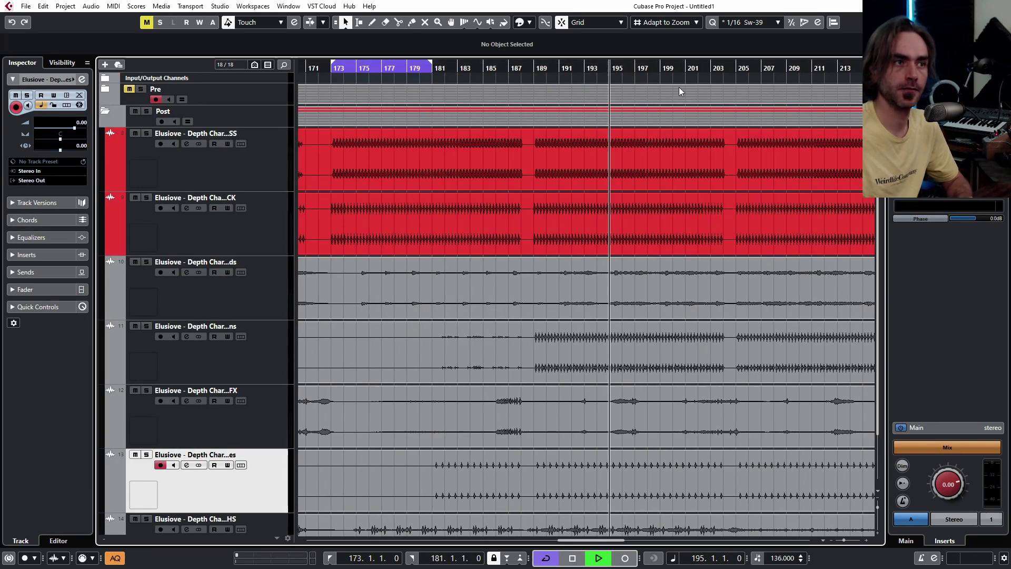
{"action": "double_click", "coordinate": [205, 134]}
{"action": "type", "text": "Bass"}
{"action": "double_click", "coordinate": [211, 198]}
{"action": "type", "text": "Kick"}
{"action": "double_click", "coordinate": [216, 262]}
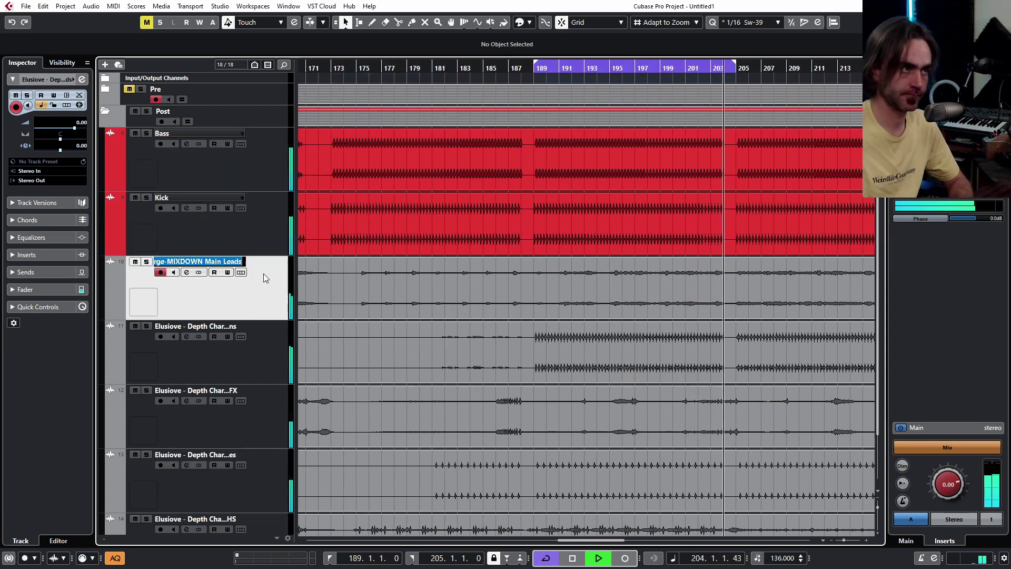
{"action": "type", "text": "MAIN LEads"}
Rename the percussions track PERcs and shorten the SFX and snares track names to SFX and Snares.
{"action": "double_click", "coordinate": [216, 326]}
{"action": "type", "text": "PERcs"}
{"action": "double_click", "coordinate": [210, 390]}
{"action": "left_click_drag", "start_coordinate": [229, 391], "coordinate": [75, 394]}
{"action": "key", "text": "BackSpace"}
{"action": "double_click", "coordinate": [211, 455]}
{"action": "left_click_drag", "start_coordinate": [229, 454], "coordinate": [81, 458]}
{"action": "key", "text": "BackSpace"}
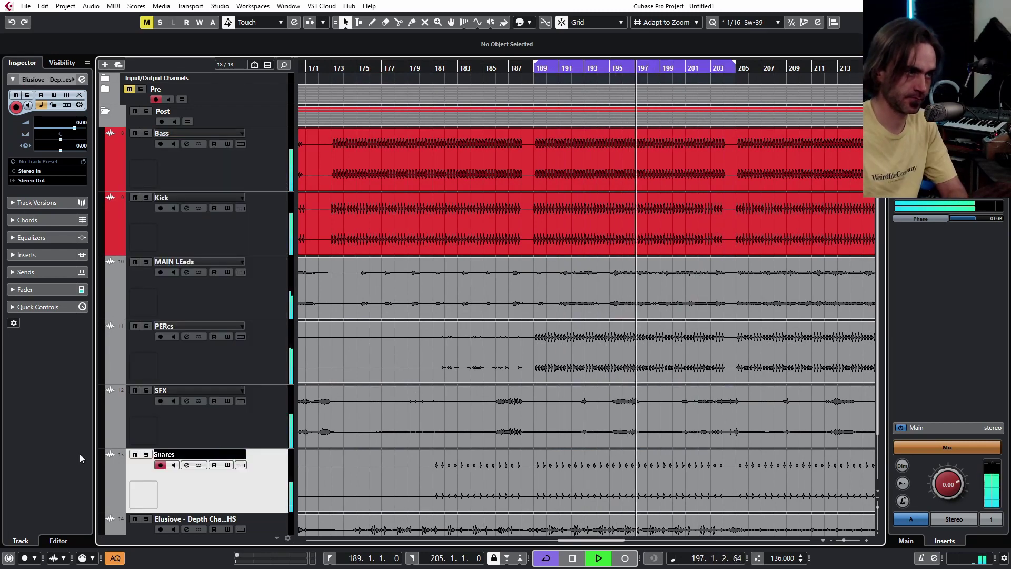
Shorten the last Post track's name to SYNTHS, move it below MAIN LEads, and place Snares above PERcs.
{"action": "scroll", "coordinate": [211, 452], "scroll_direction": "down", "scroll_amount": 2}
{"action": "double_click", "coordinate": [210, 456]}
{"action": "scroll", "coordinate": [116, 219], "scroll_direction": "down", "scroll_amount": 1}
{"action": "left_click_drag", "start_coordinate": [226, 479], "coordinate": [232, 268]}
{"action": "left_click_drag", "start_coordinate": [232, 479], "coordinate": [234, 345]}
Color the Post tracks: MAIN LEads green, SYNTHS lime, Snares orange, PERcs yellow and SFX turquoise.
{"action": "left_click", "coordinate": [164, 476]}
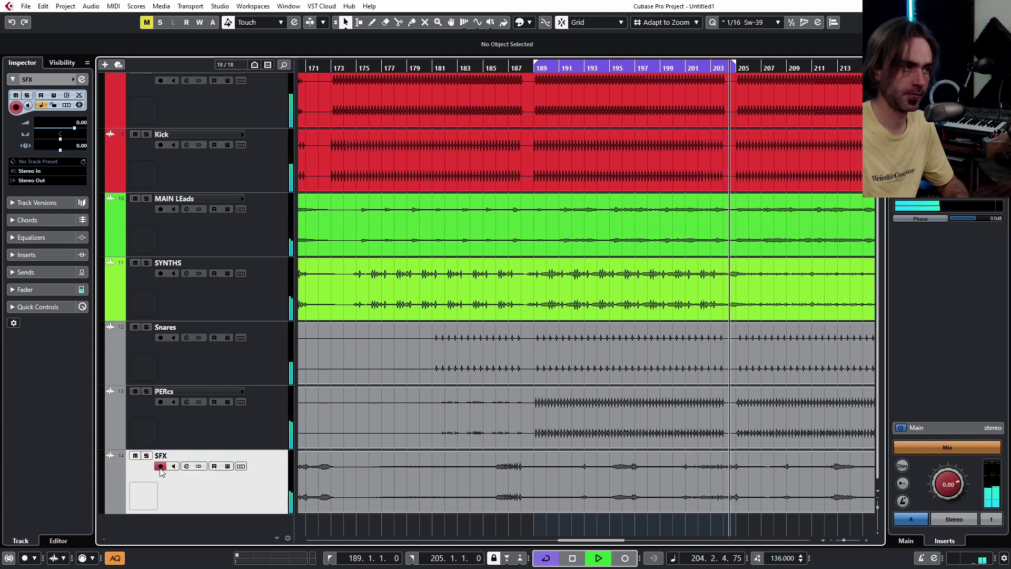
{"action": "scroll", "coordinate": [118, 483], "scroll_direction": "down", "scroll_amount": 3}
{"action": "scroll", "coordinate": [121, 479], "scroll_direction": "down", "scroll_amount": 2}
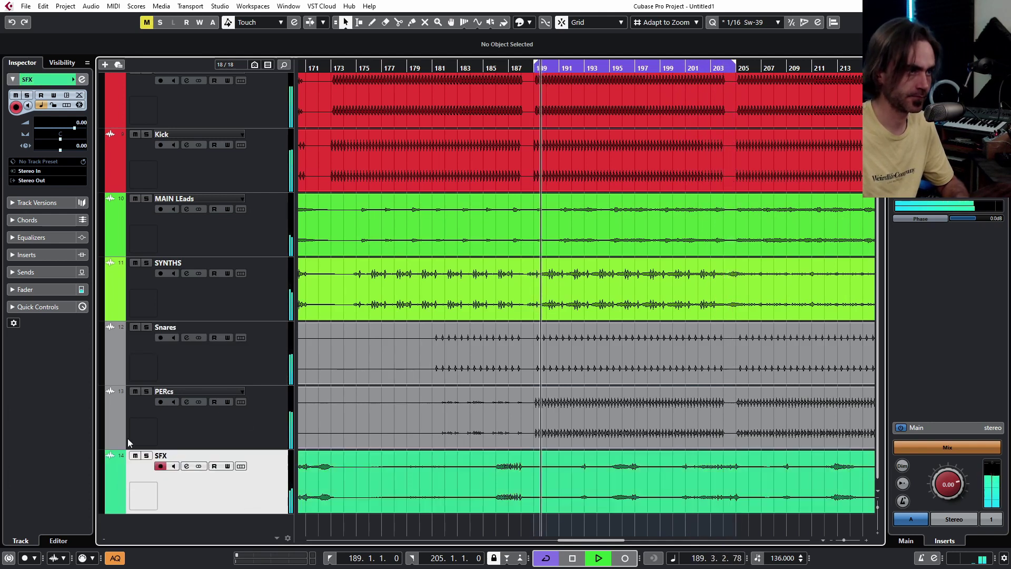
{"action": "scroll", "coordinate": [115, 415], "scroll_direction": "down", "scroll_amount": 3}
{"action": "scroll", "coordinate": [121, 373], "scroll_direction": "down", "scroll_amount": 3}
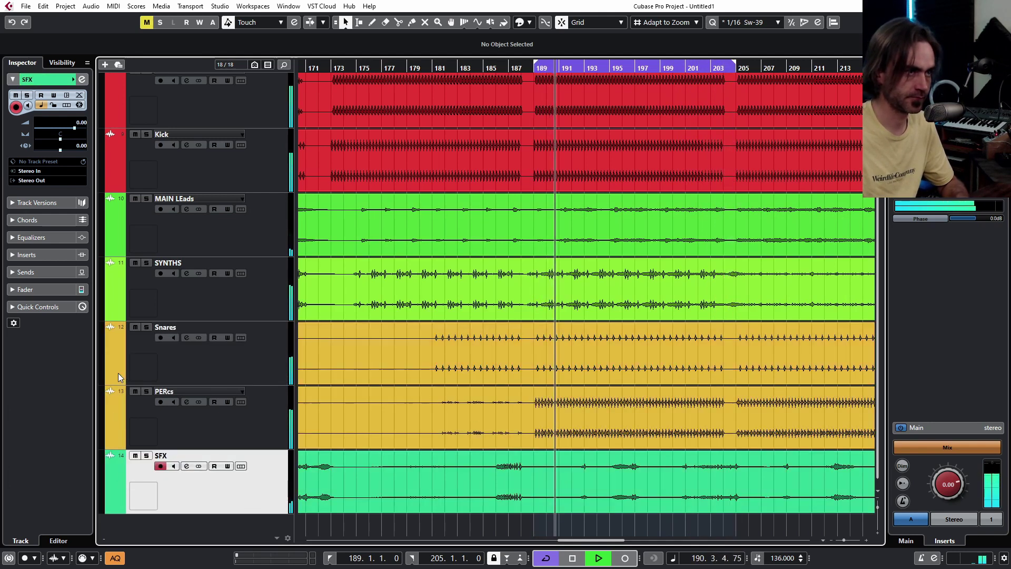
{"action": "scroll", "coordinate": [118, 373], "scroll_direction": "up", "scroll_amount": 1}
{"action": "scroll", "coordinate": [413, 348], "scroll_direction": "down", "scroll_amount": 2}
{"action": "scroll", "coordinate": [404, 339], "scroll_direction": "up", "scroll_amount": 2}
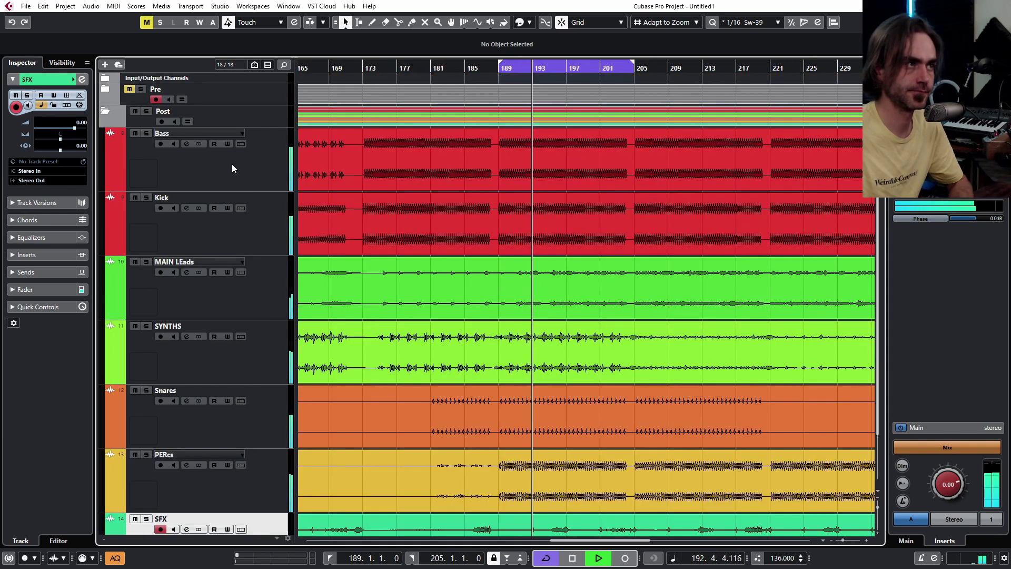
Select the Bass and Kick tracks and open the MixConsole maximized.
{"action": "left_click", "coordinate": [231, 164]}
{"action": "left_click", "coordinate": [213, 194], "text": "ctrl"}
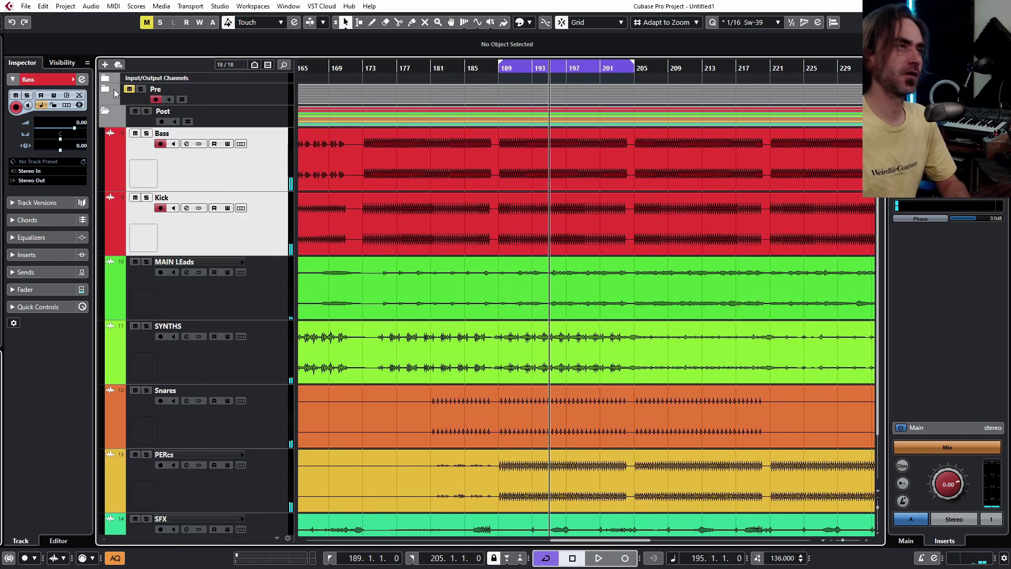
{"action": "key", "text": "F3"}
{"action": "left_click_drag", "start_coordinate": [8, 46], "coordinate": [685, 69]}
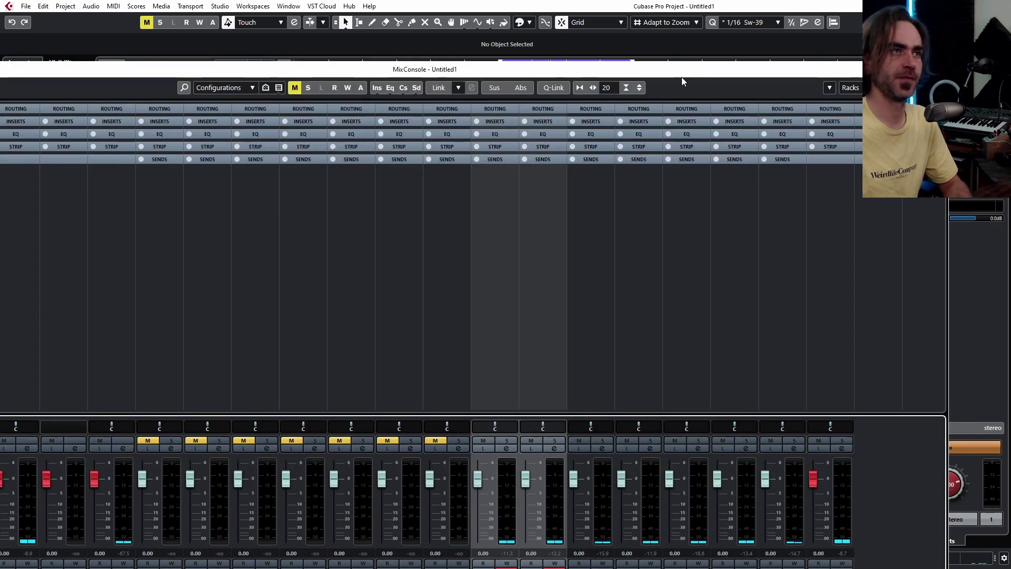
{"action": "double_click", "coordinate": [683, 70]}
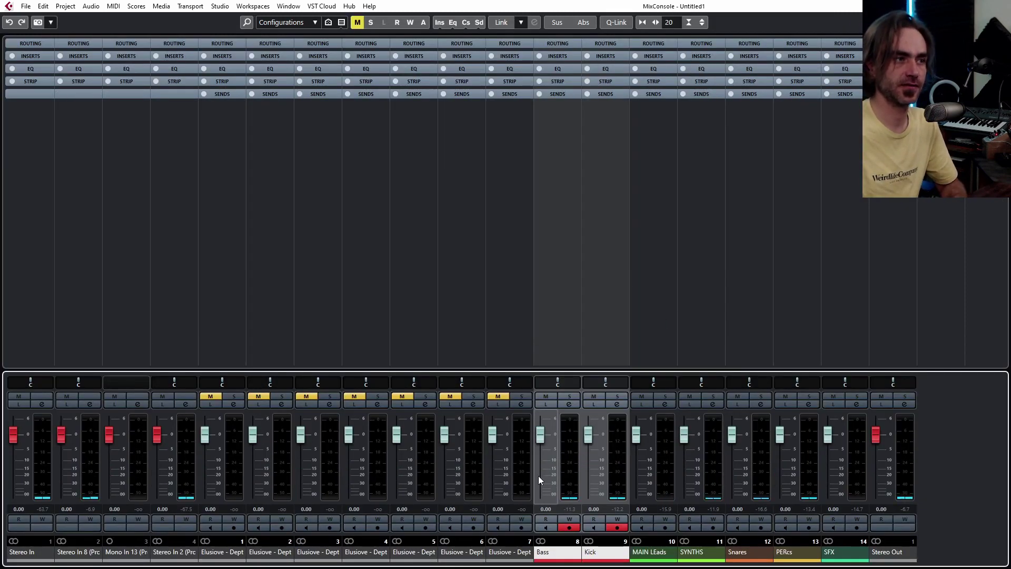
Hide the seven channels of the Pre folder from the MixConsole.
{"action": "left_click", "coordinate": [508, 551]}
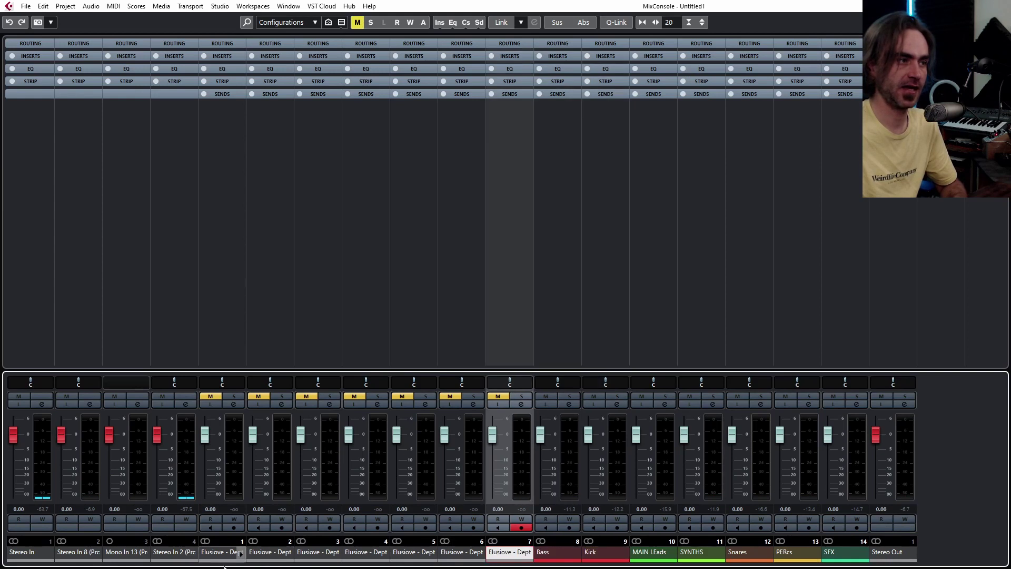
{"action": "left_click", "coordinate": [222, 552], "text": "shift"}
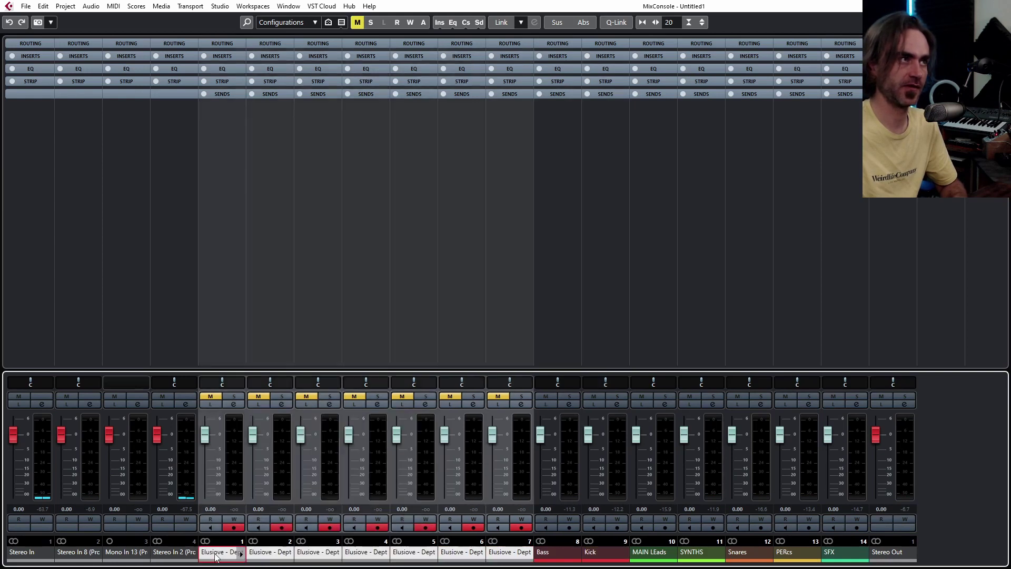
{"action": "left_click", "coordinate": [329, 22]}
{"action": "left_click", "coordinate": [322, 36]}
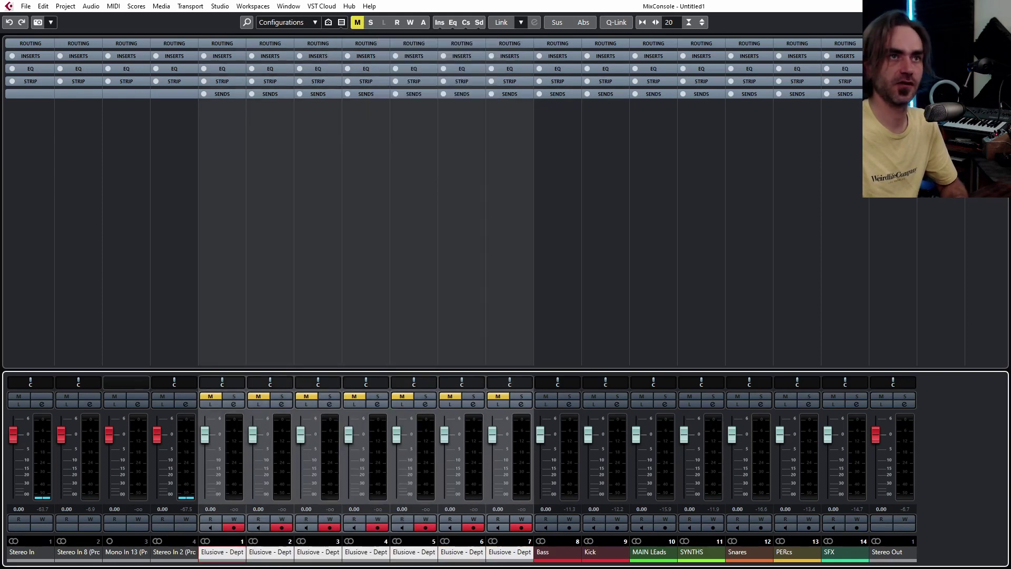
{"action": "left_click", "coordinate": [977, 22]}
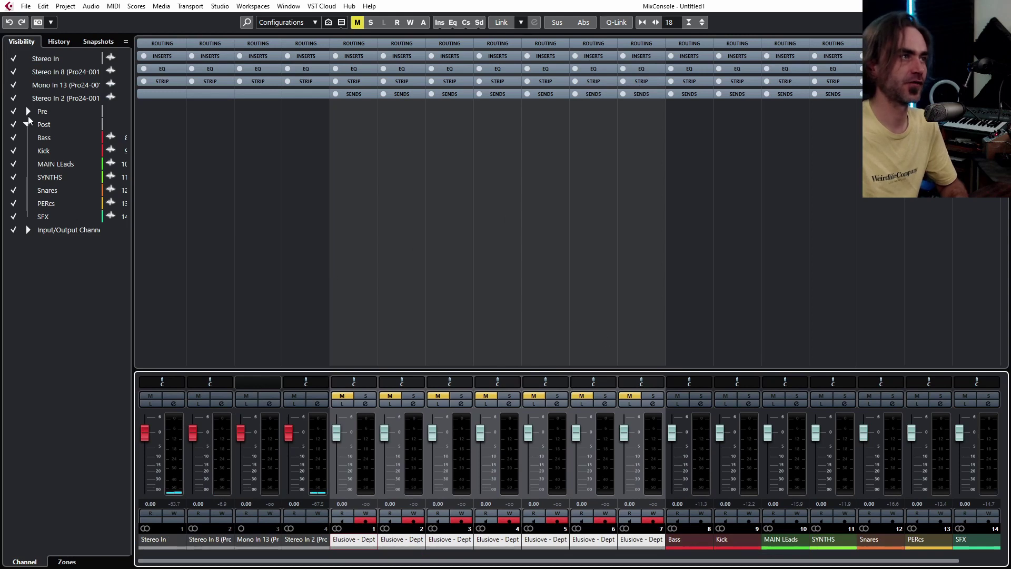
{"action": "left_click", "coordinate": [12, 110]}
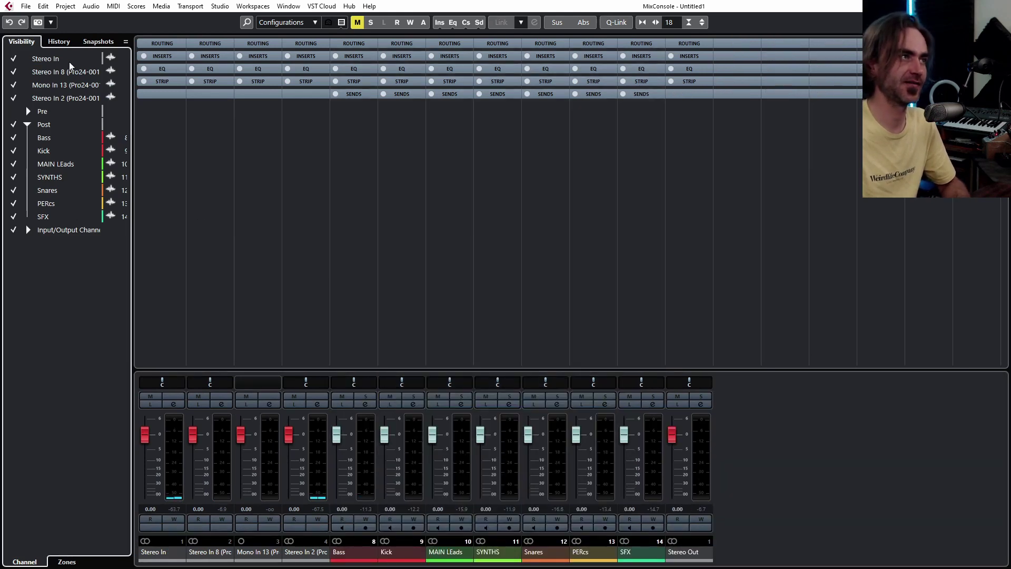
{"action": "left_click", "coordinate": [976, 22]}
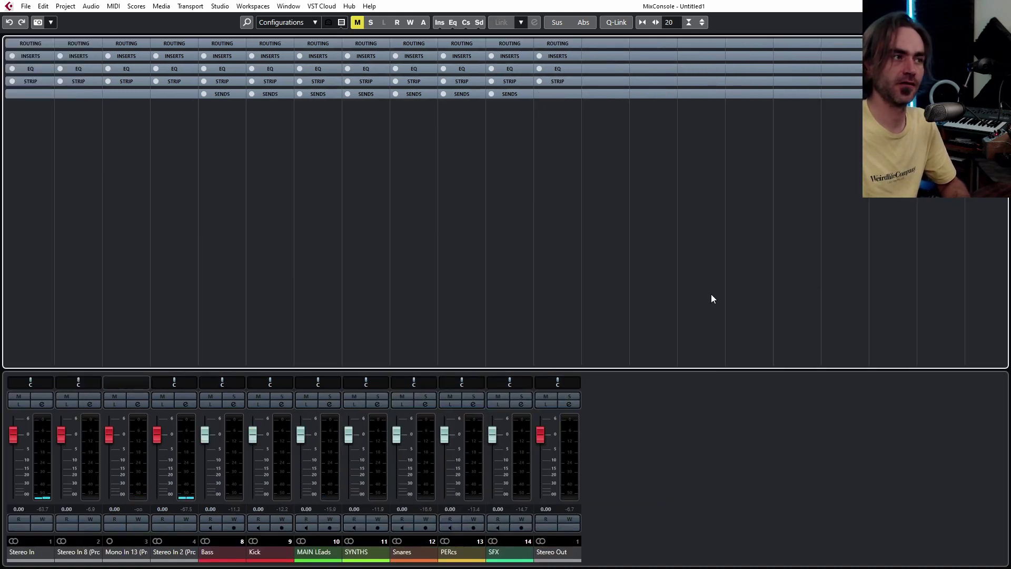
Hide the Stereo In, Stereo In 8, Mono In 13 and Stereo In 2 input channels from the MixConsole.
{"action": "left_click", "coordinate": [977, 22]}
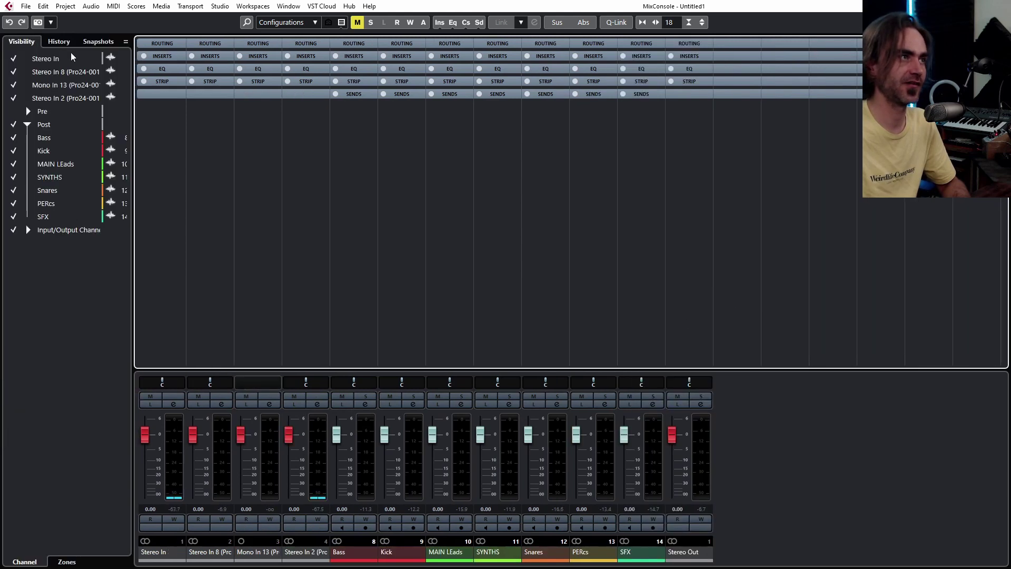
{"action": "left_click", "coordinate": [14, 59]}
{"action": "left_click", "coordinate": [15, 72]}
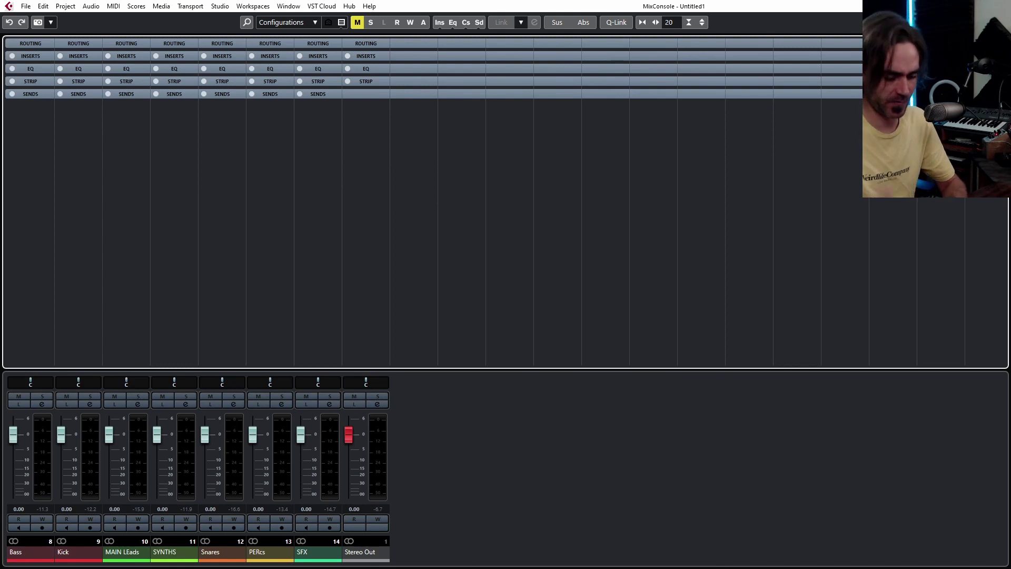
Widen the MixConsole channel strips until 12 channels fit across the window.
{"action": "left_click", "coordinate": [649, 482]}
{"action": "key", "text": "h"}
{"action": "key", "text": "h"}
{"action": "key", "text": "h"}
{"action": "key", "text": "h"}
{"action": "key", "text": "h"}
{"action": "key", "text": "h"}
{"action": "key", "text": "h"}
{"action": "key", "text": "h"}
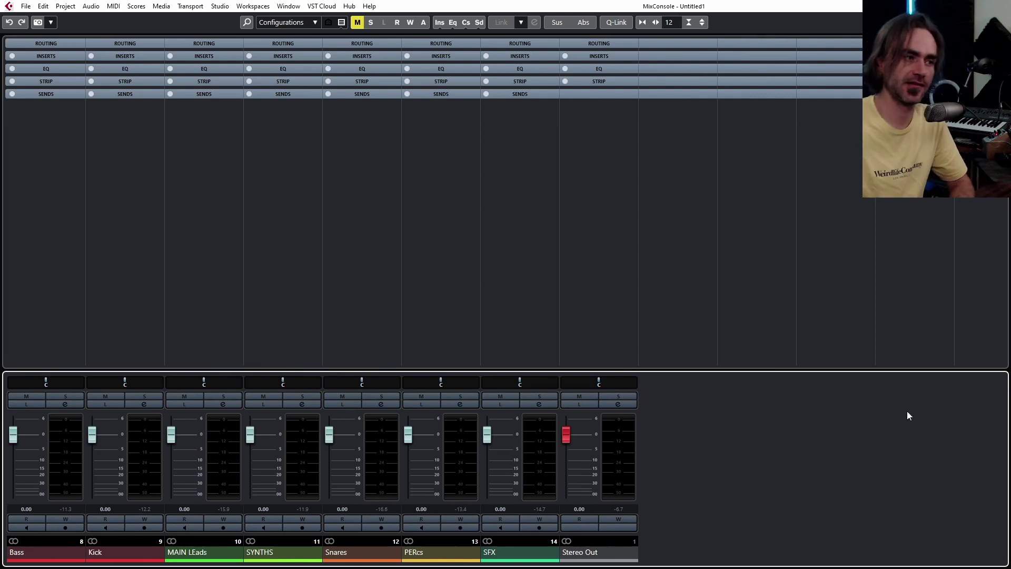
Add a group channel named Kick and Bass to the selected Bass and Kick channels.
{"action": "left_click", "coordinate": [79, 527]}
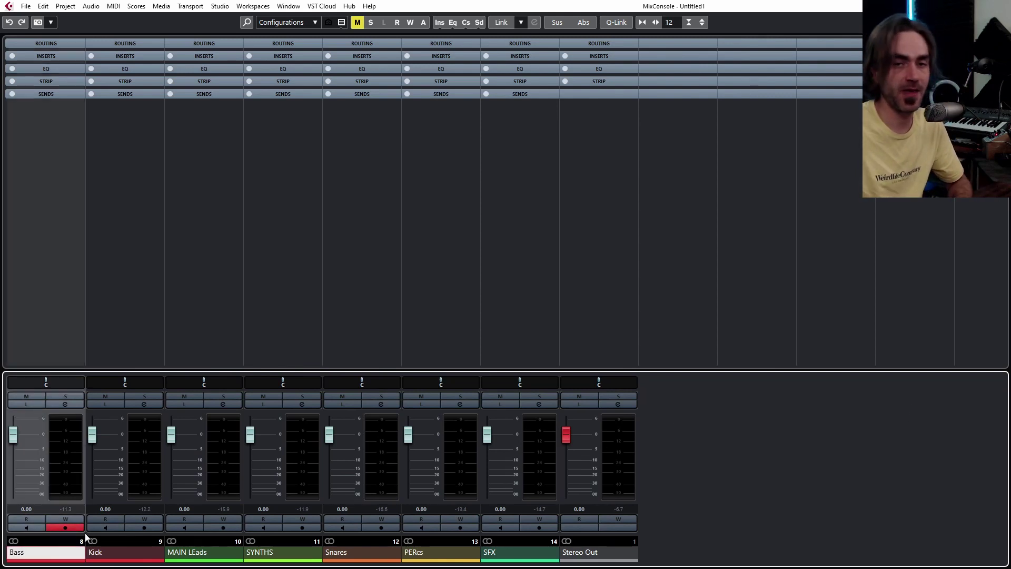
{"action": "left_click", "coordinate": [115, 545], "text": "ctrl"}
{"action": "right_click", "coordinate": [96, 444]}
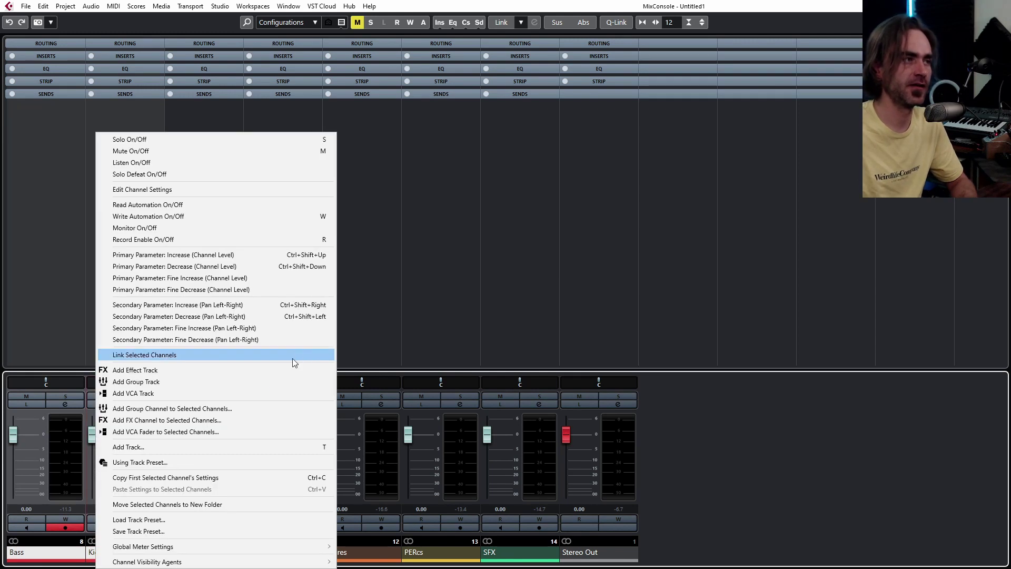
{"action": "left_click", "coordinate": [216, 408]}
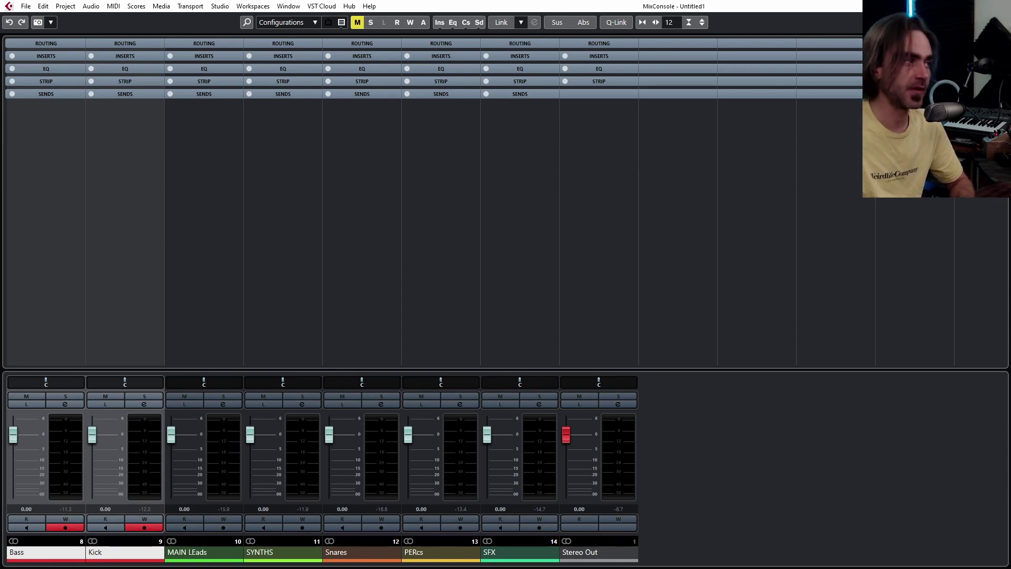
Add a group channel named Percs Group to the selected Snares and PERcs channels.
{"action": "left_click", "coordinate": [361, 553]}
{"action": "left_click", "coordinate": [429, 552], "text": "ctrl"}
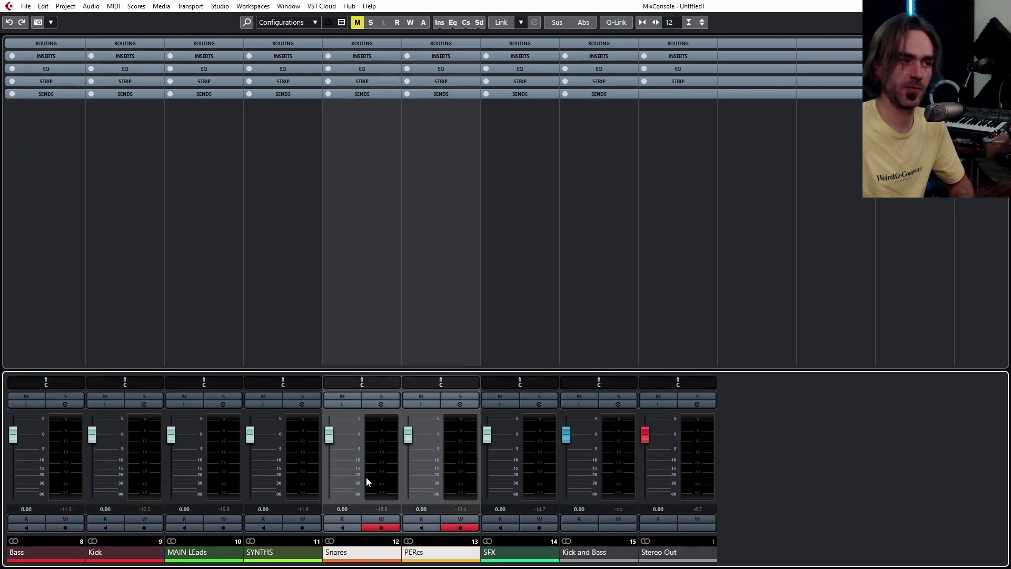
{"action": "right_click", "coordinate": [405, 441]}
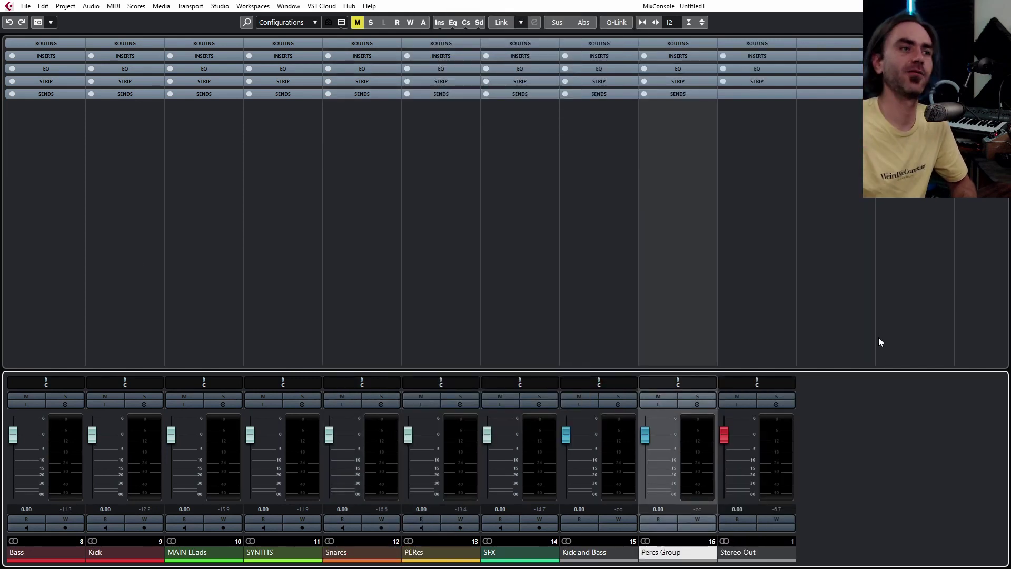
Close the MixConsole and collapse the Post folder in the track list.
{"action": "key", "text": "F3"}
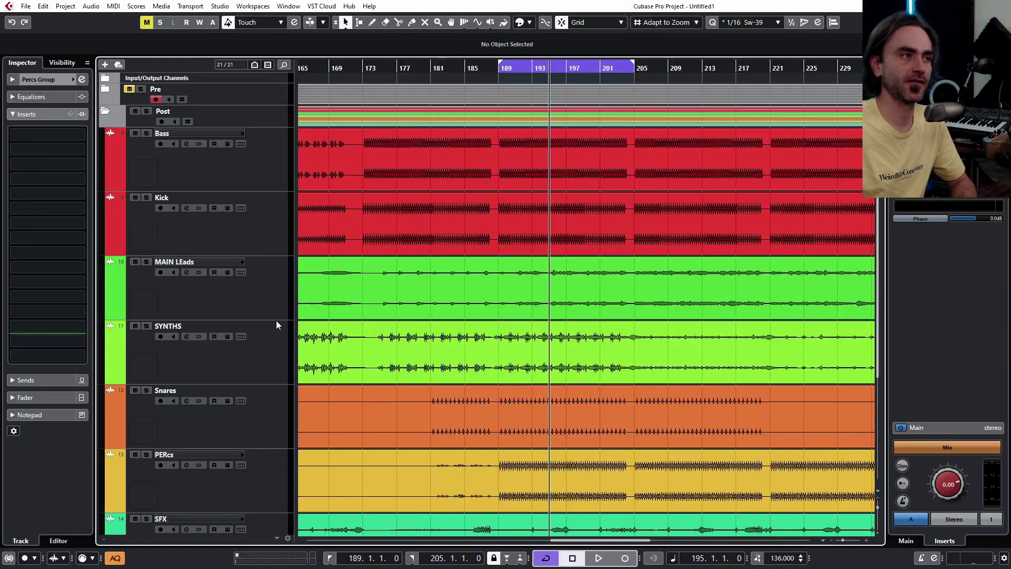
{"action": "left_click", "coordinate": [100, 111]}
{"action": "left_click", "coordinate": [105, 110]}
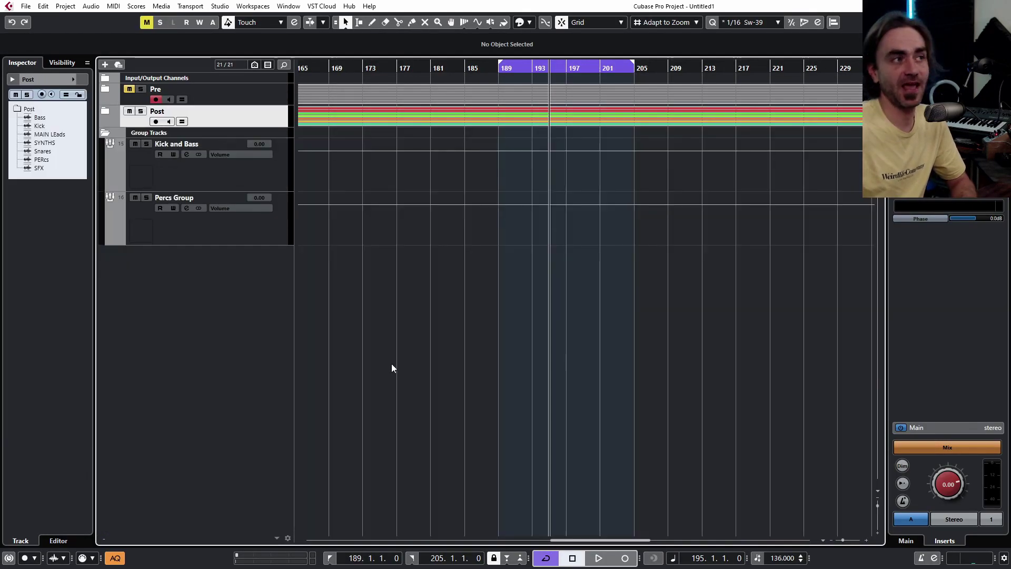
Colour the Kick and Bass group track red and the Percs Group track yellow, and increase the height of both tracks.
{"action": "left_click", "coordinate": [214, 163]}
{"action": "scroll", "coordinate": [118, 172], "scroll_direction": "down", "scroll_amount": 1}
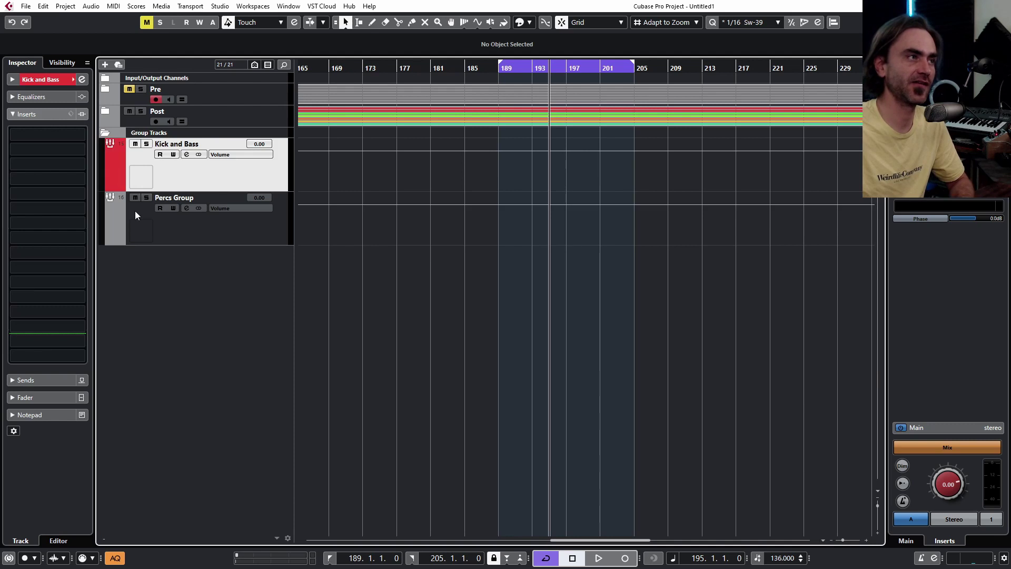
{"action": "scroll", "coordinate": [114, 229], "scroll_direction": "down", "scroll_amount": 4}
{"action": "scroll", "coordinate": [113, 229], "scroll_direction": "up", "scroll_amount": 1}
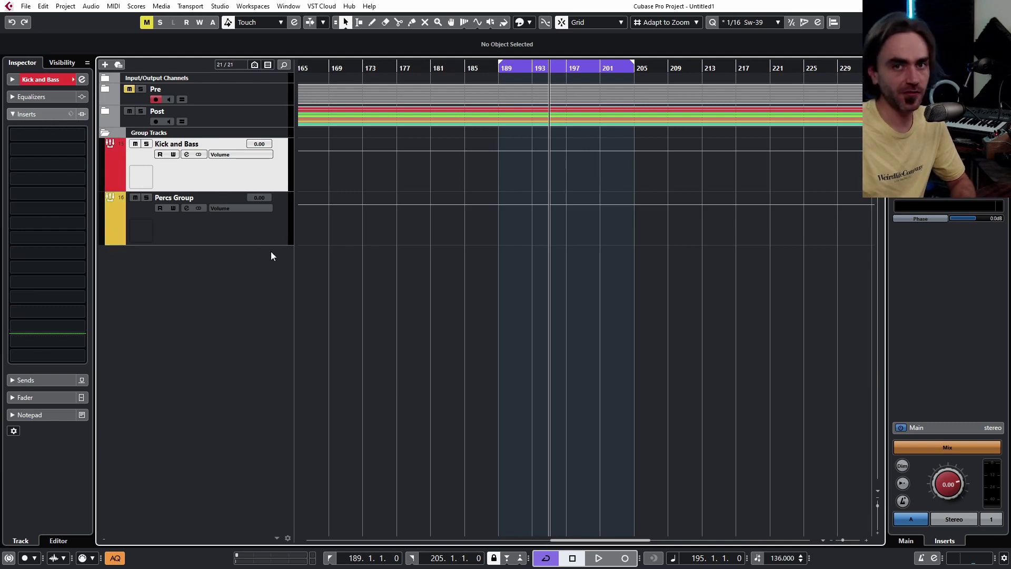
{"action": "left_click", "coordinate": [261, 230], "text": "shift"}
{"action": "left_click_drag", "start_coordinate": [257, 245], "coordinate": [252, 287]}
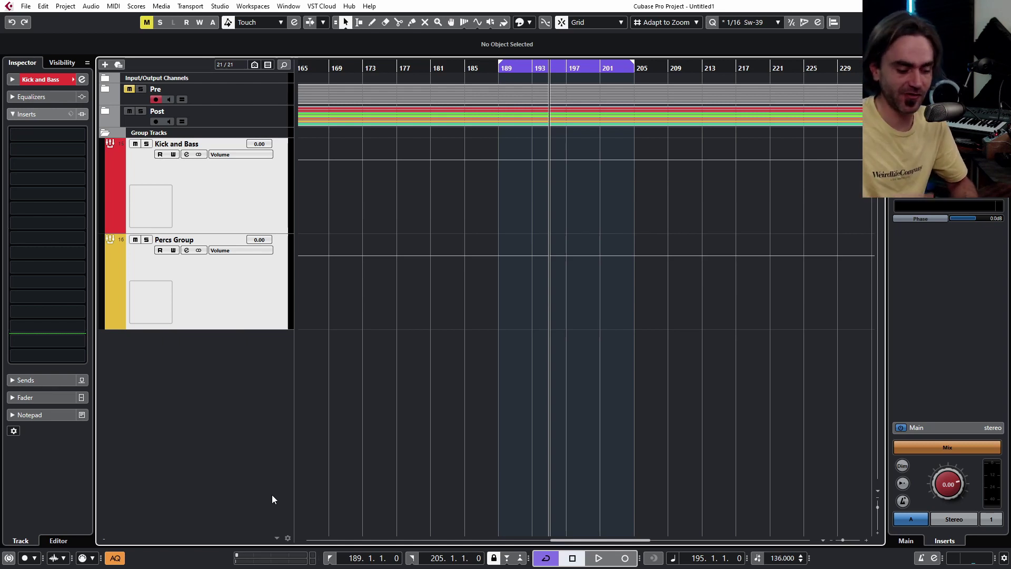
Switch the insert effects list on the Kick and Bass group to the 2021 Complete FX collection.
{"action": "left_click", "coordinate": [123, 158]}
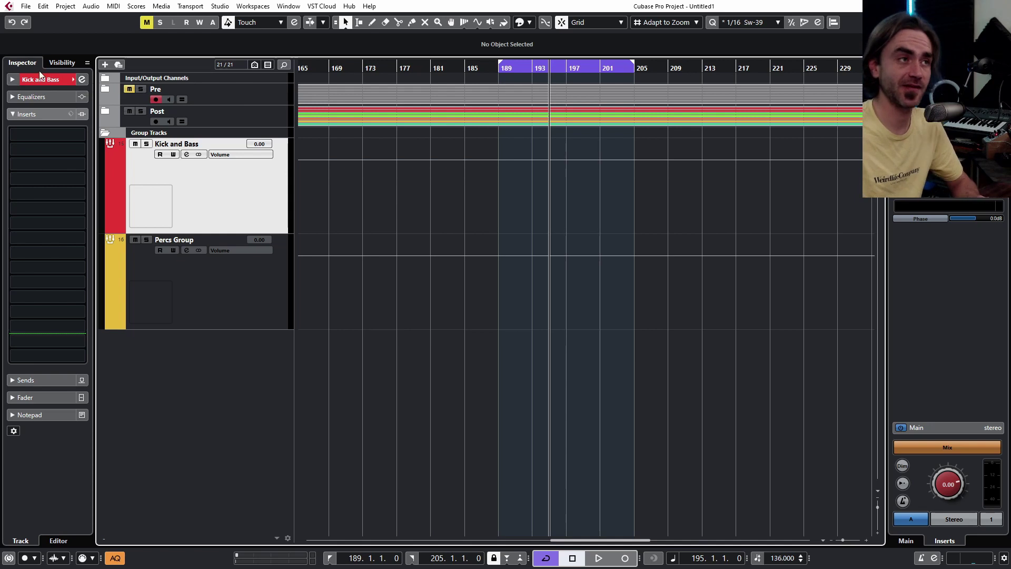
{"action": "left_click", "coordinate": [54, 149]}
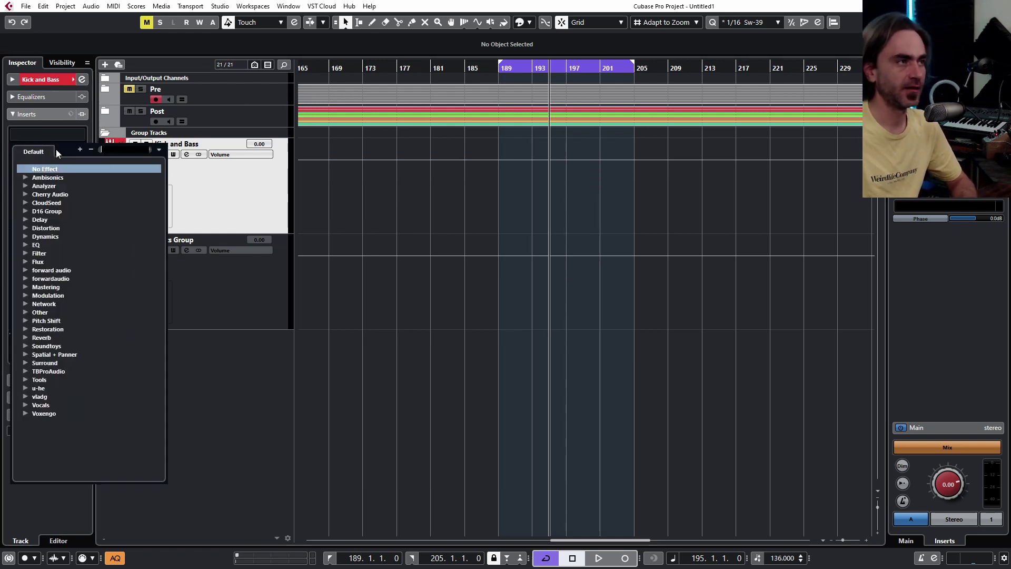
{"action": "left_click", "coordinate": [158, 150]}
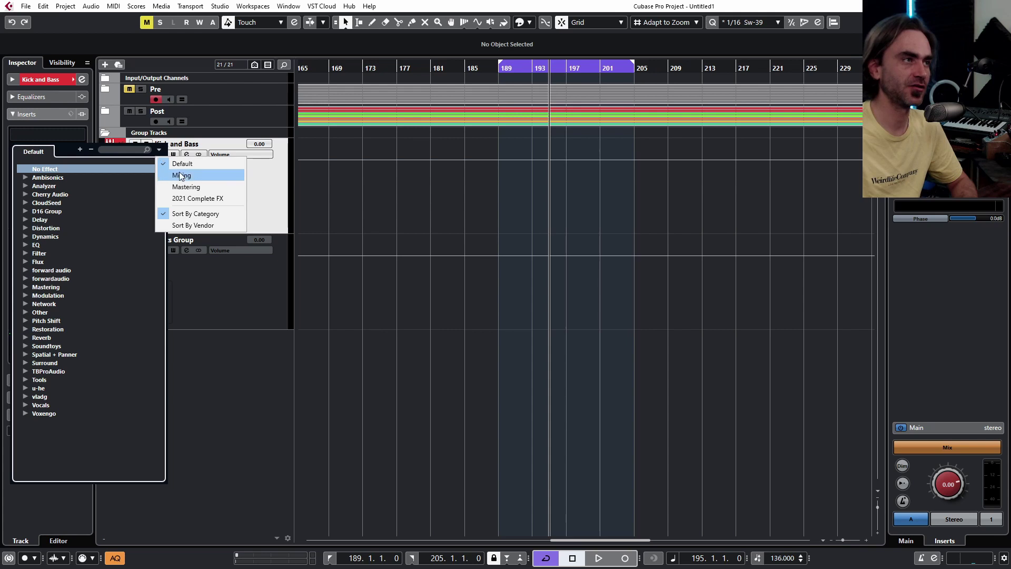
{"action": "left_click", "coordinate": [188, 199]}
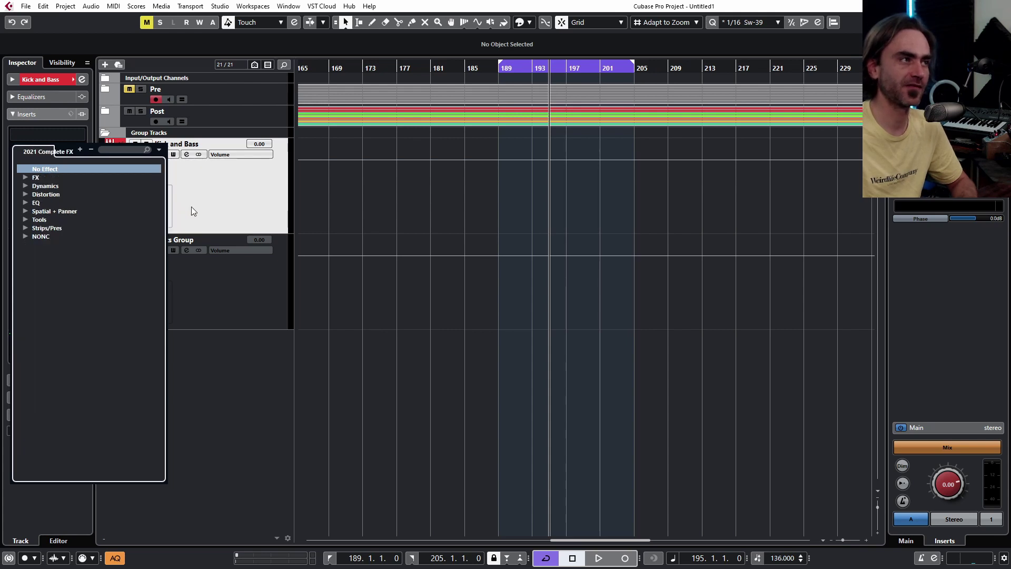
{"action": "left_click", "coordinate": [26, 185]}
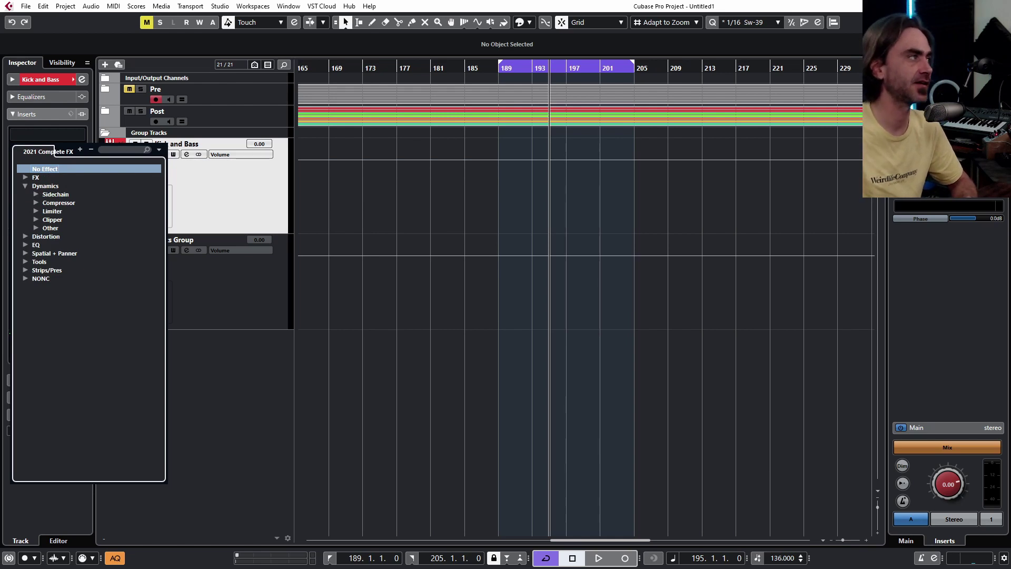
{"action": "left_click", "coordinate": [256, 355]}
{"action": "left_click", "coordinate": [298, 354]}
Load the SAND3COMP compressor into the second insert slot of the Kick and Bass group.
{"action": "left_click", "coordinate": [44, 150]}
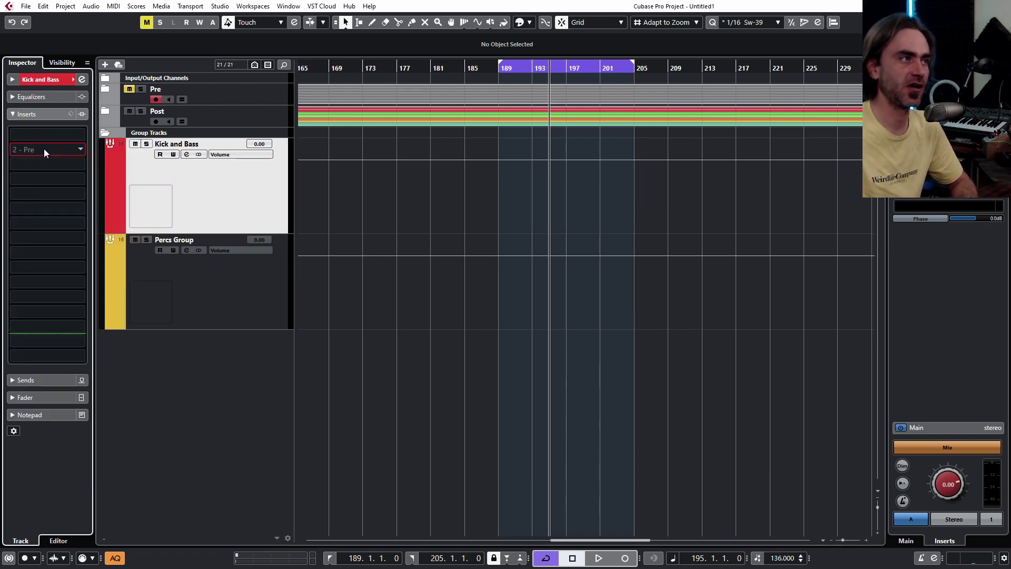
{"action": "left_click", "coordinate": [44, 150]}
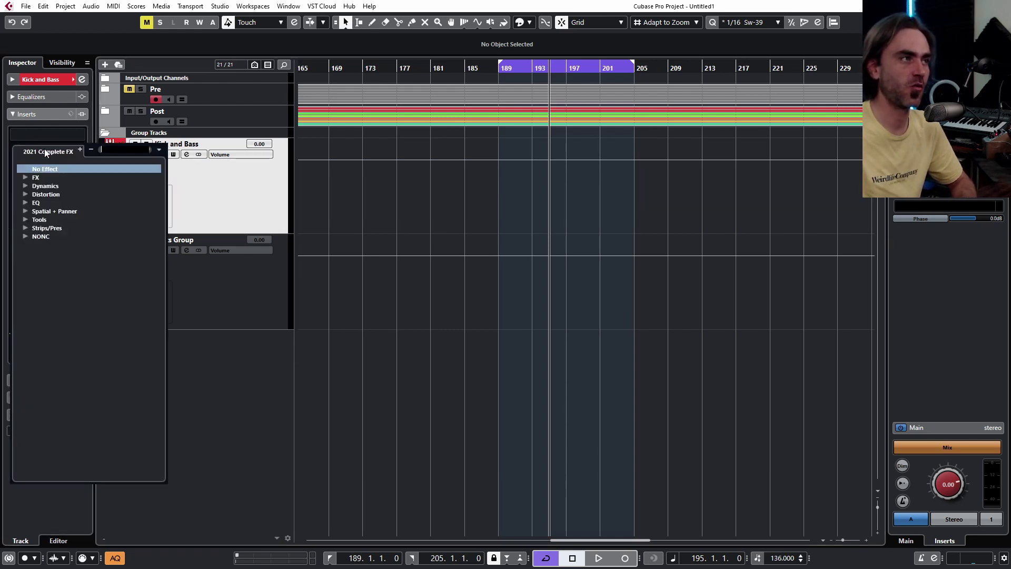
{"action": "left_click", "coordinate": [25, 186]}
{"action": "left_click", "coordinate": [35, 203]}
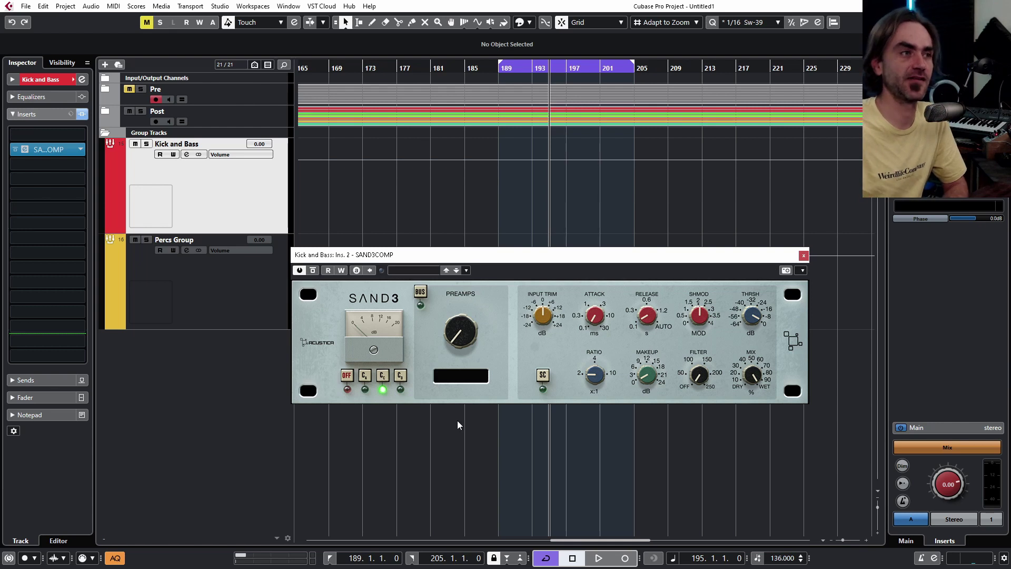
Lower the SAND3COMP threshold, start playback and increase the compressor's attack time.
{"action": "left_click_drag", "start_coordinate": [750, 318], "coordinate": [617, 348]}
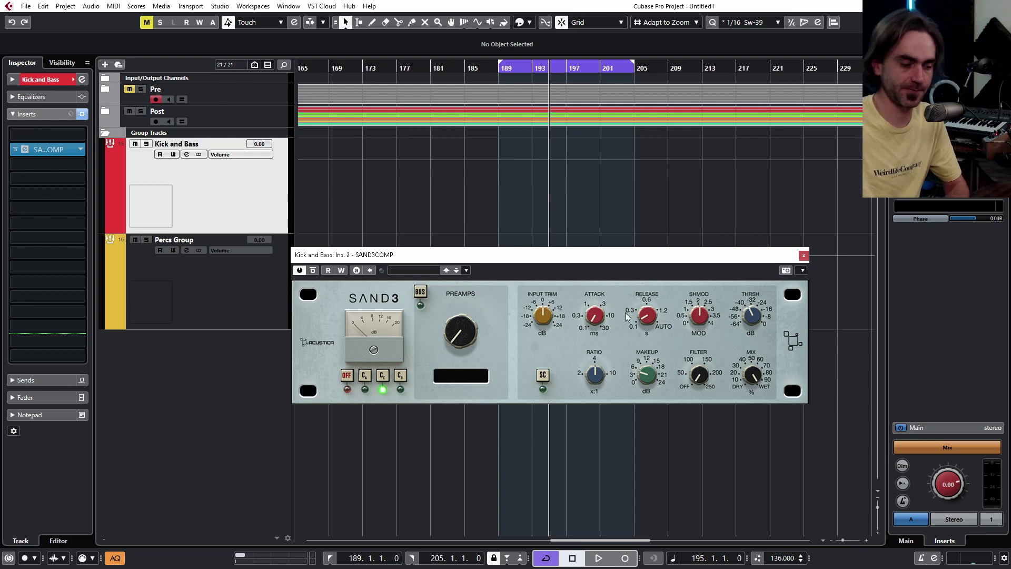
{"action": "key", "text": "space"}
{"action": "left_click_drag", "start_coordinate": [593, 319], "coordinate": [594, 311]}
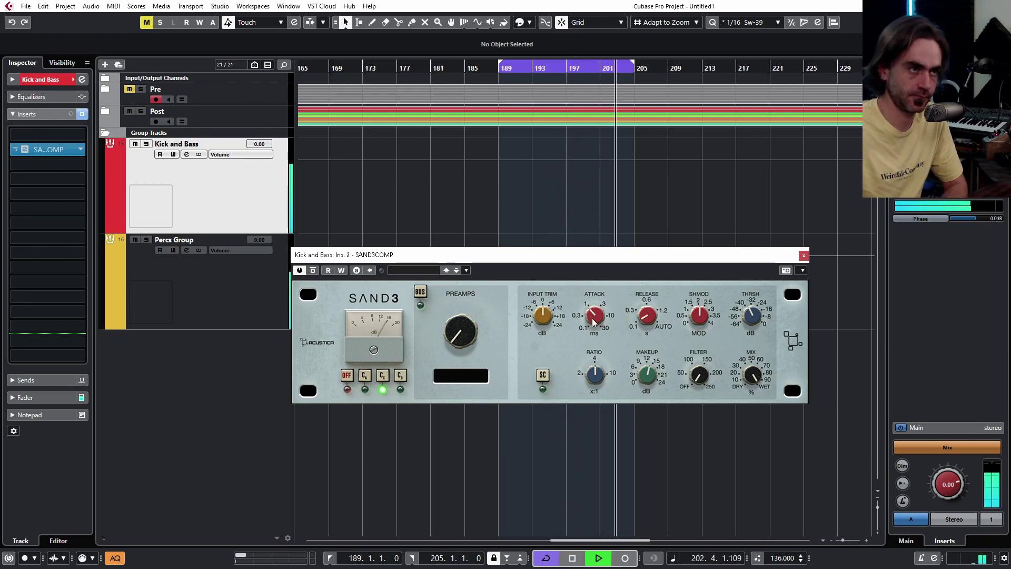
Enable bus mode in SAND3COMP, select the BUS 04 preamp and raise the input trim, ending with playback stopped.
{"action": "left_click", "coordinate": [420, 292]}
{"action": "left_click_drag", "start_coordinate": [459, 334], "coordinate": [460, 323]}
{"action": "left_click_drag", "start_coordinate": [540, 321], "coordinate": [539, 317]}
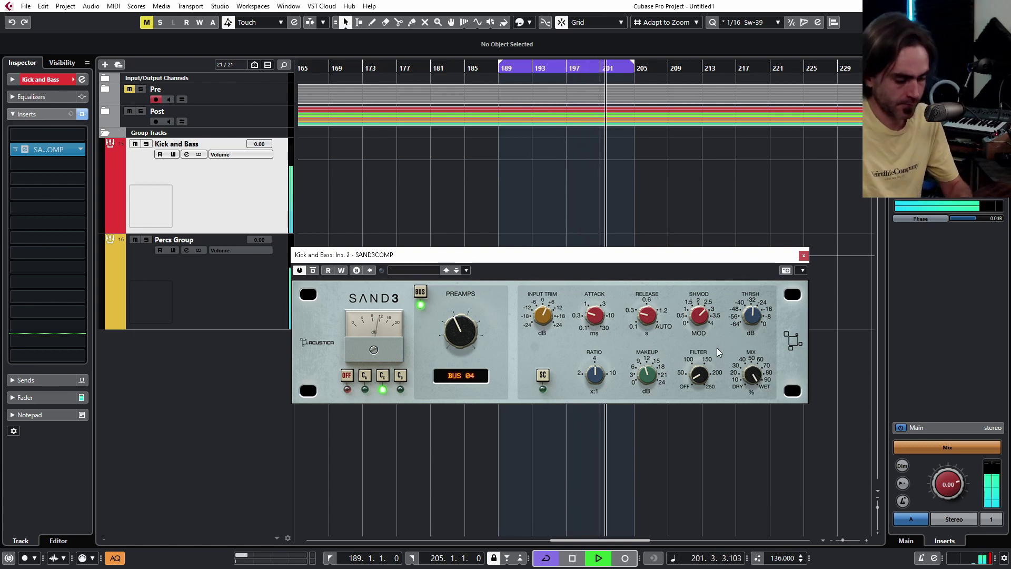
{"action": "key", "text": "space"}
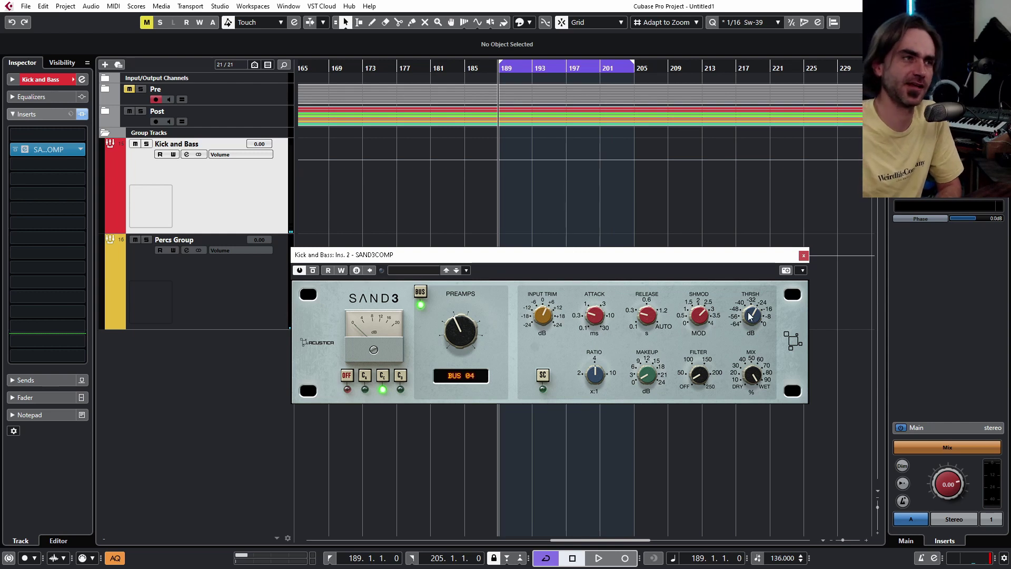
Play the loop to compare the Kick and Bass group with SAND3COMP bypassed and active, and check its channel settings.
{"action": "key", "text": "space"}
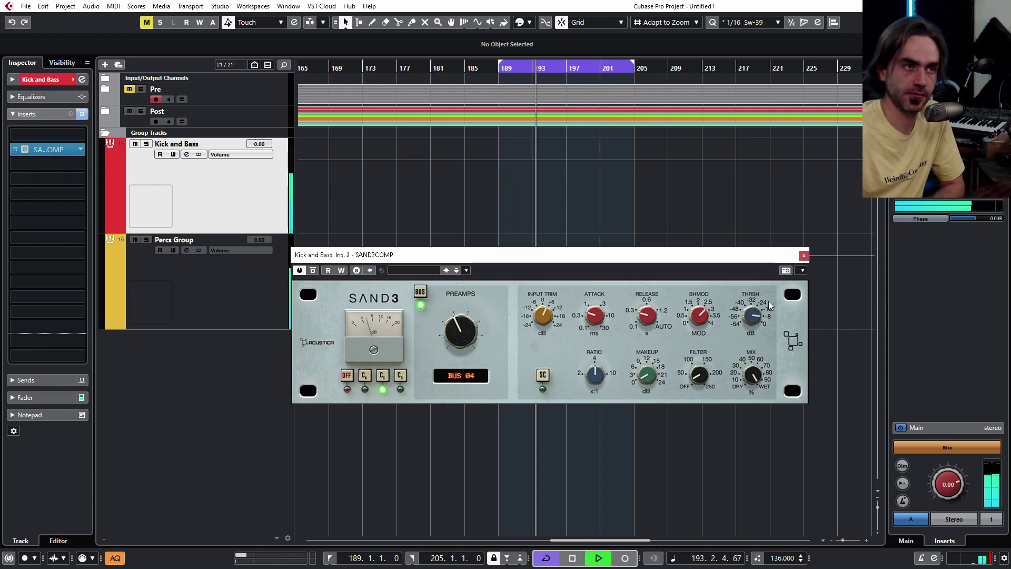
{"action": "left_click", "coordinate": [312, 271]}
{"action": "left_click", "coordinate": [313, 270]}
{"action": "left_click", "coordinate": [187, 154]}
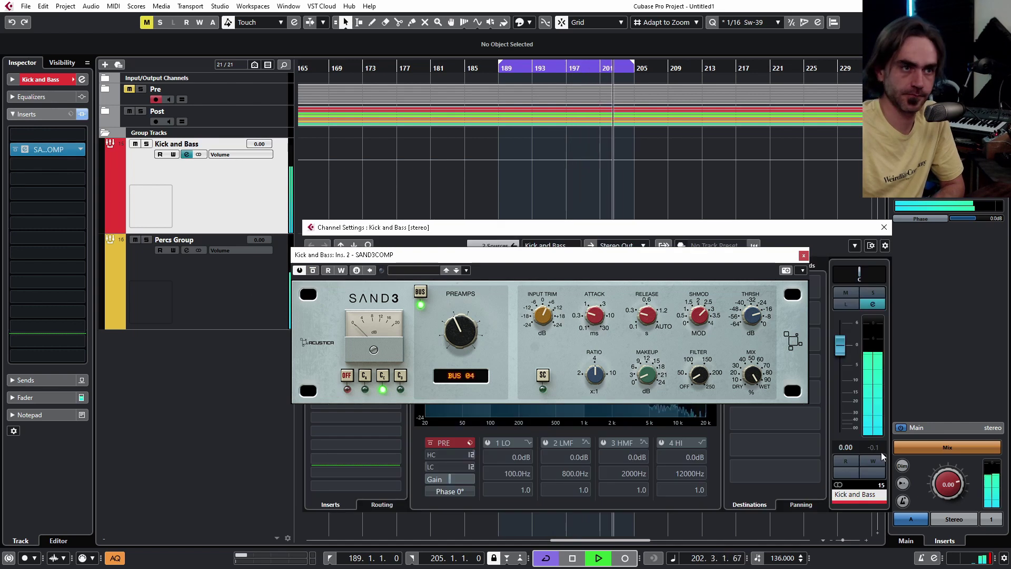
{"action": "left_click", "coordinate": [883, 227]}
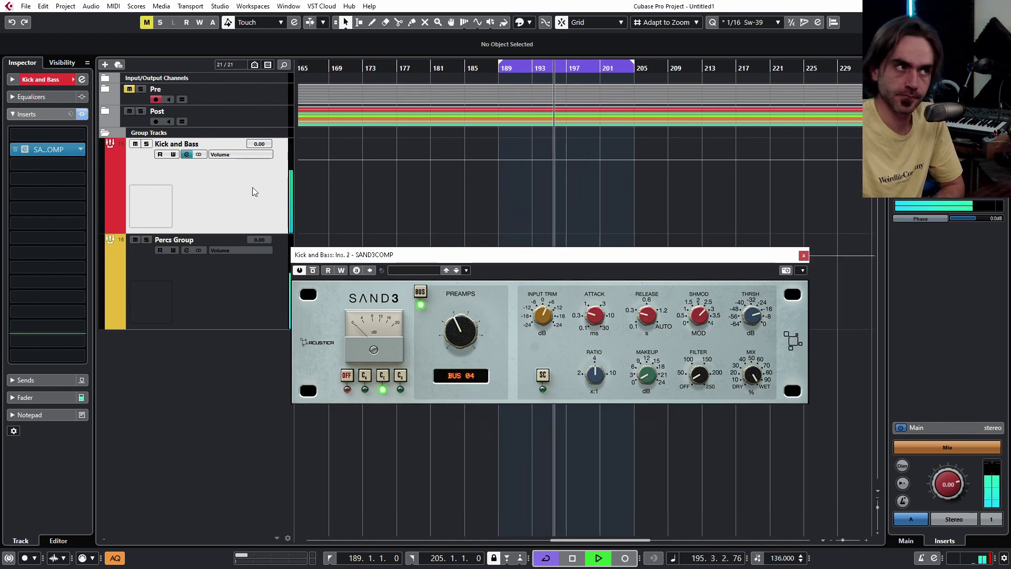
Try a compressor from the Dynamics category in the first insert slot of the Kick and Bass group.
{"action": "left_click", "coordinate": [48, 134]}
{"action": "left_click", "coordinate": [25, 188]}
{"action": "left_click", "coordinate": [36, 205]}
{"action": "left_click", "coordinate": [77, 399]}
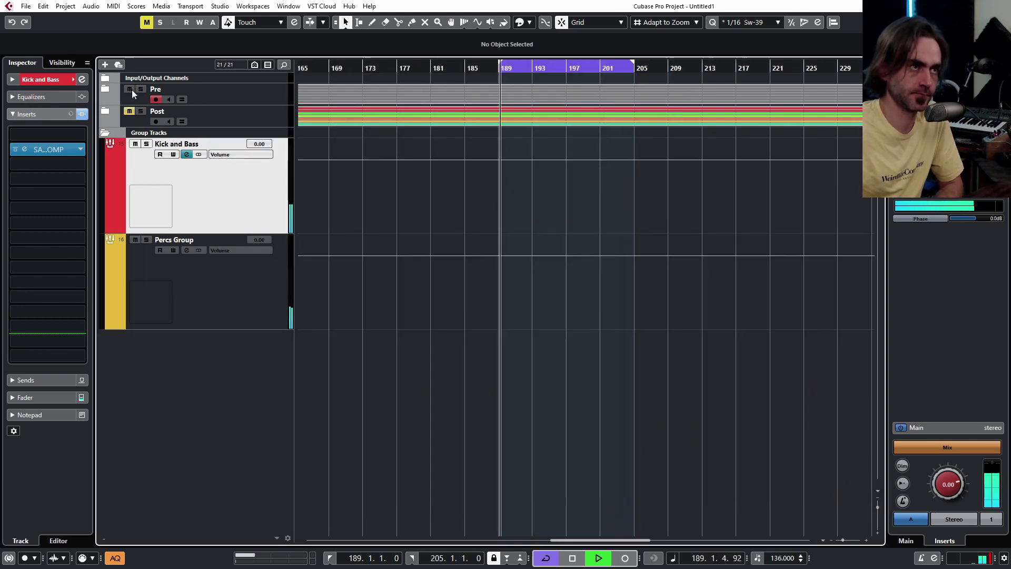
Solo the MAIN LEads track inside the expanded Post folder and close the SYNTHS channel settings.
{"action": "left_click", "coordinate": [107, 111]}
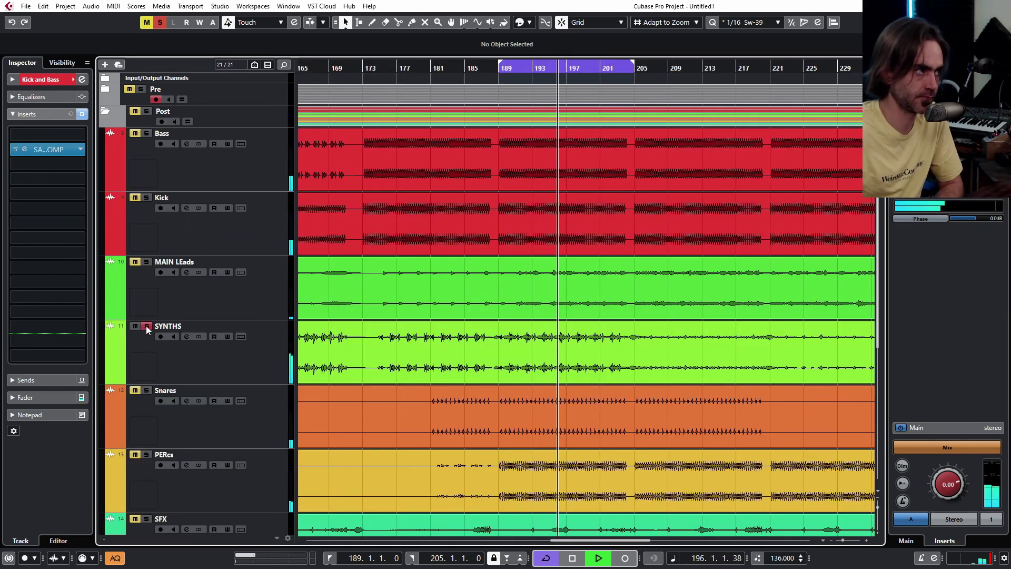
{"action": "left_click", "coordinate": [147, 262]}
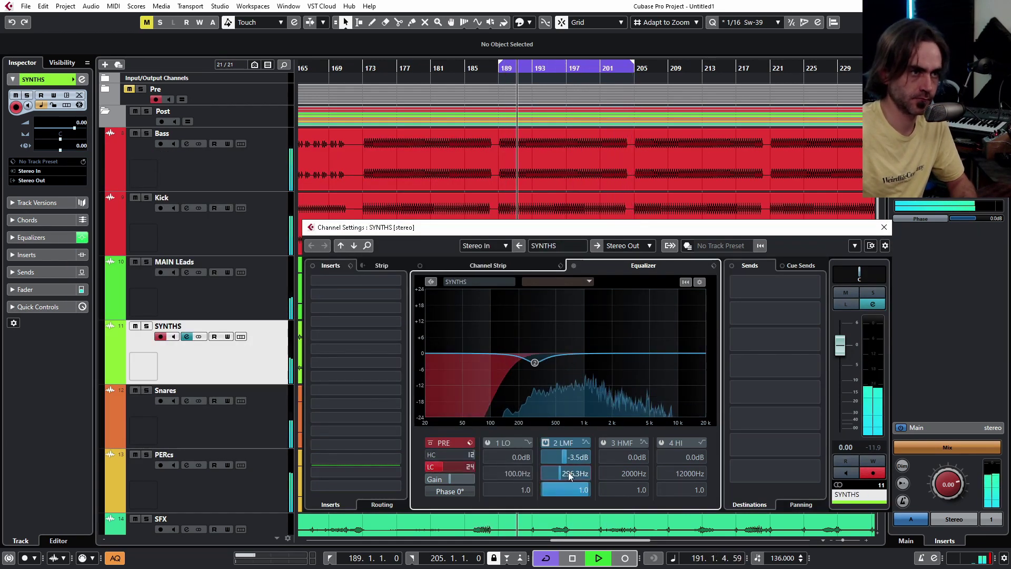
{"action": "left_click", "coordinate": [884, 227]}
Lower the Kick and Bass group volume to -0.70 dB and close its SAND3COMP and channel settings windows.
{"action": "left_click", "coordinate": [186, 208]}
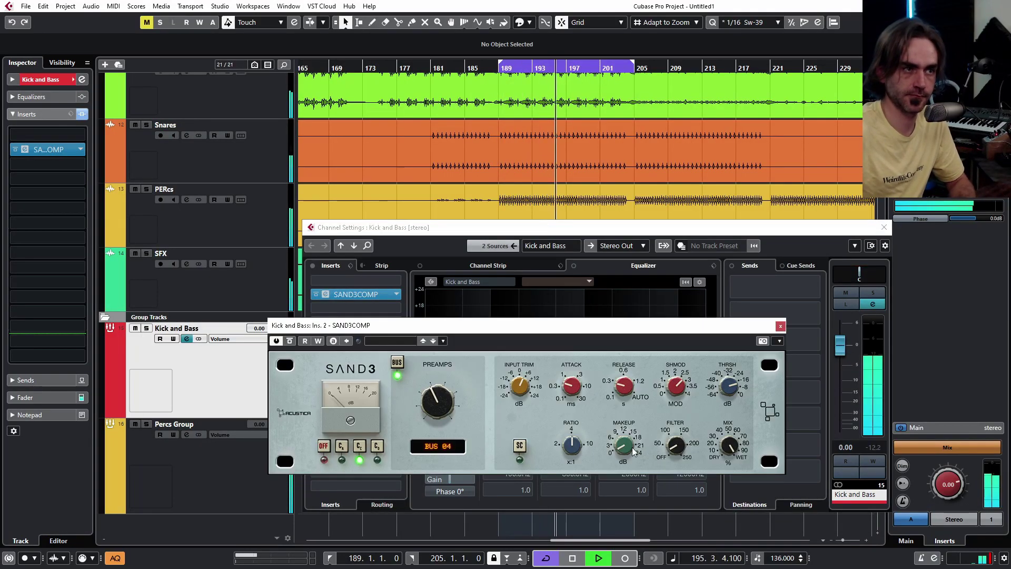
{"action": "scroll", "coordinate": [849, 383], "scroll_direction": "down", "scroll_amount": 2}
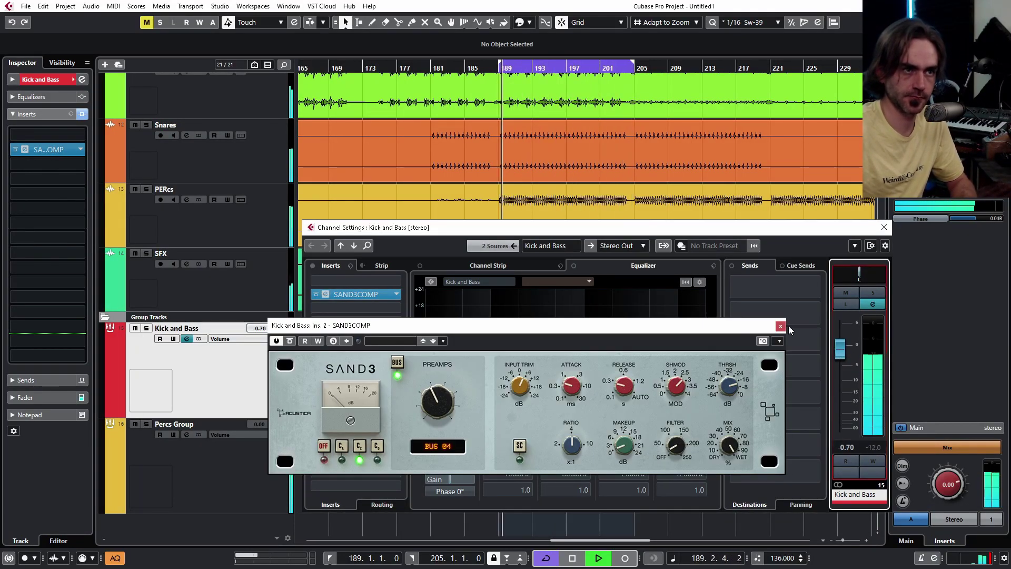
{"action": "left_click", "coordinate": [779, 326]}
{"action": "left_click", "coordinate": [884, 228]}
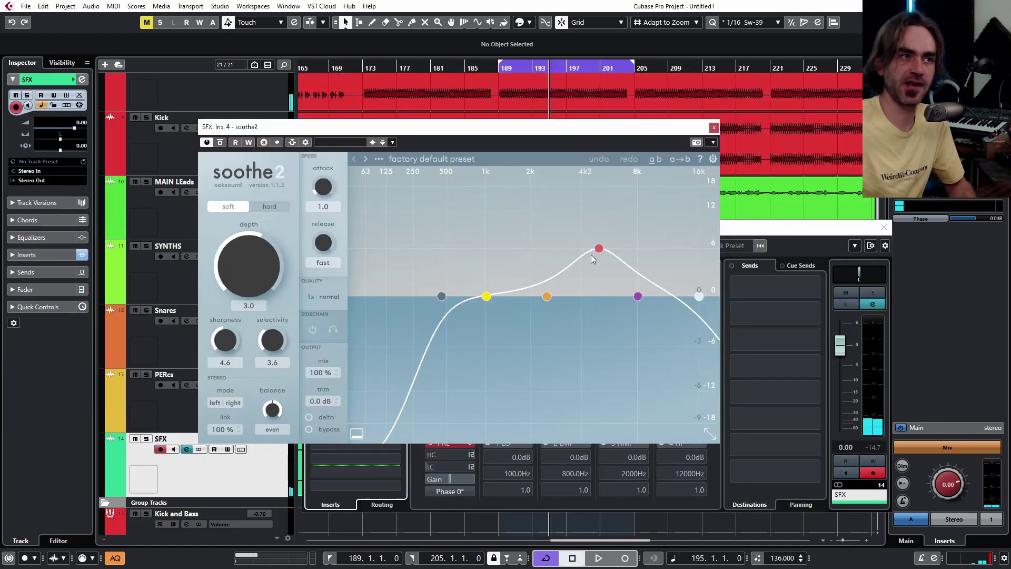
In soothe2 on SFX, move band 3 to about 807 Hz at 6.1 dB and the high cut to about 3.3 kHz, and start playback.
{"action": "left_click_drag", "start_coordinate": [597, 249], "coordinate": [485, 250]}
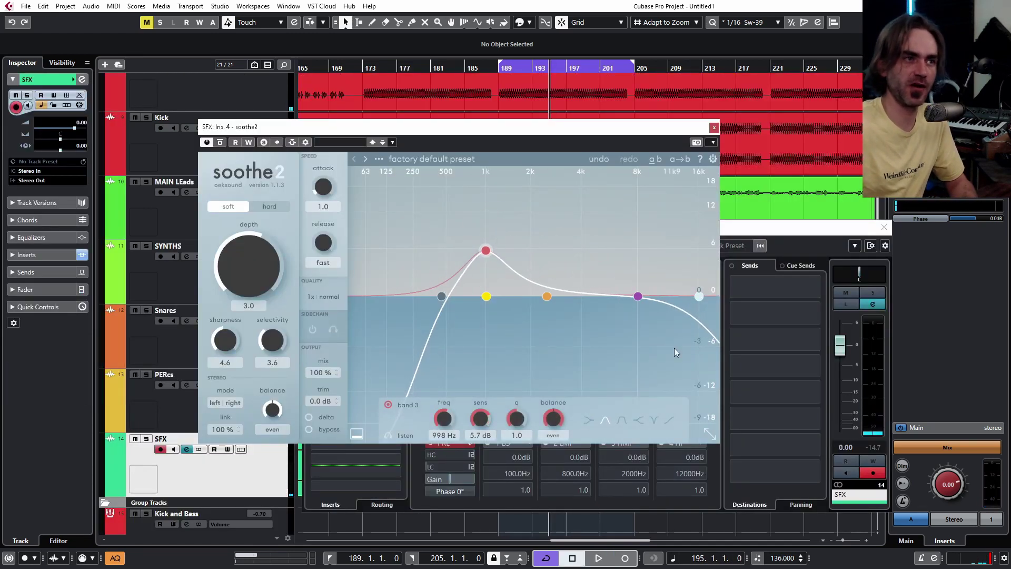
{"action": "left_click_drag", "start_coordinate": [694, 302], "coordinate": [578, 316]}
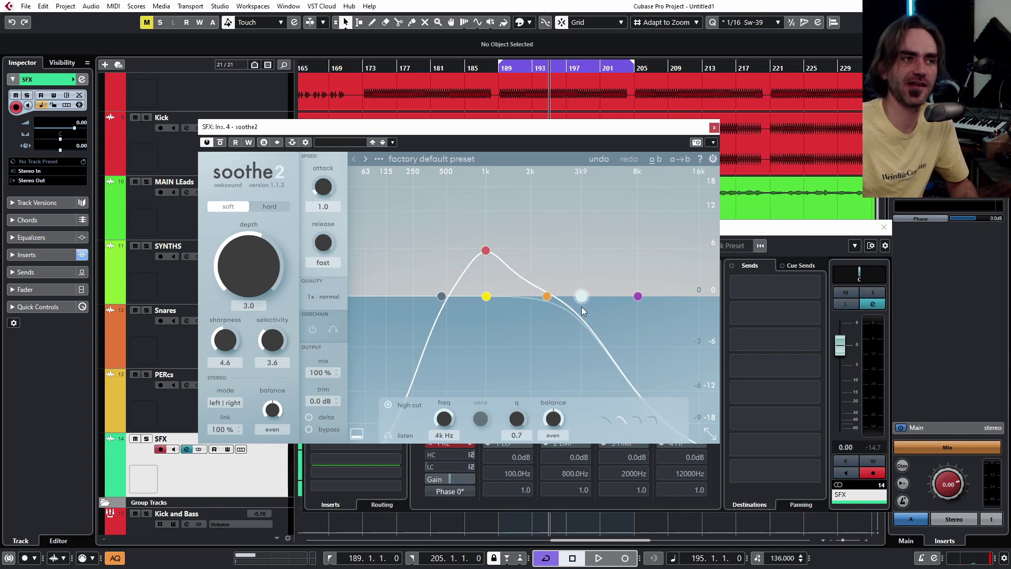
{"action": "left_click_drag", "start_coordinate": [580, 298], "coordinate": [569, 299]}
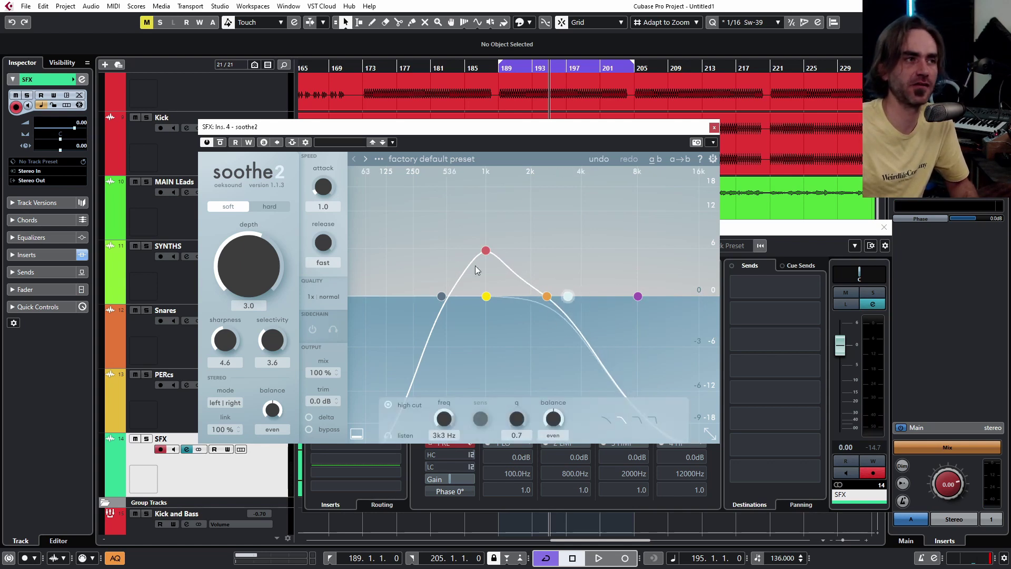
{"action": "left_click_drag", "start_coordinate": [486, 251], "coordinate": [476, 249]}
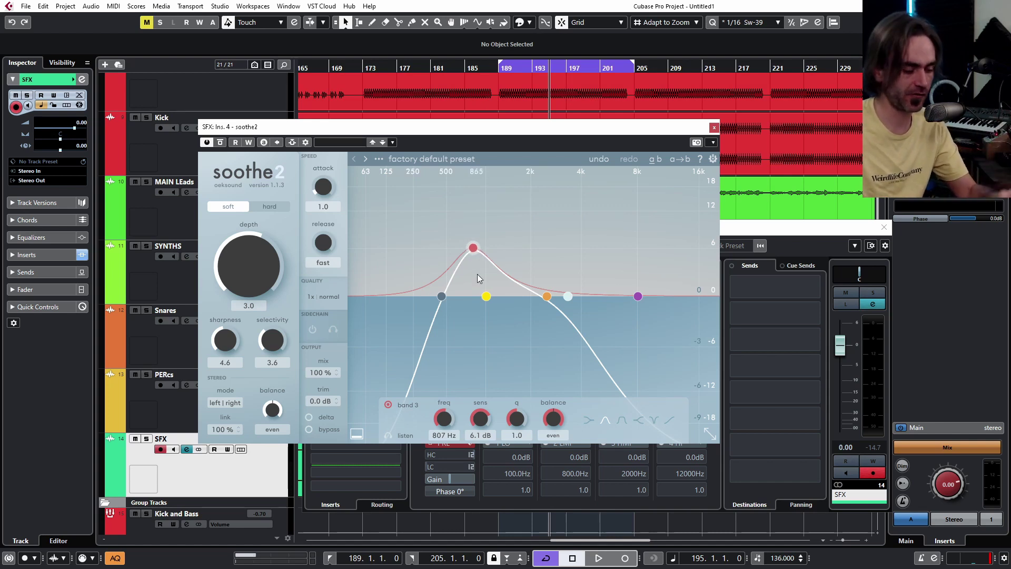
{"action": "key", "text": "space"}
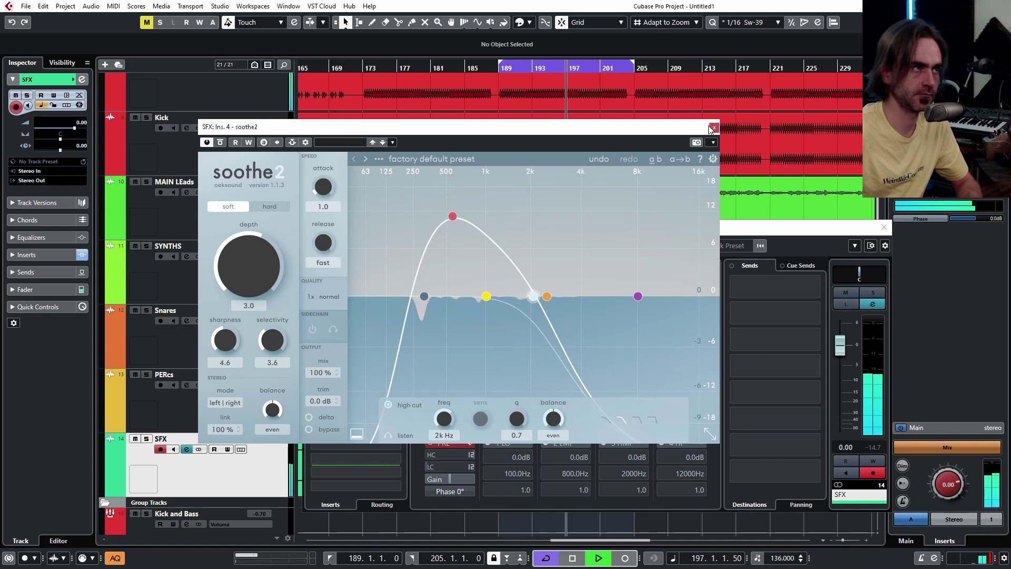
Mute the SYNTHS and SFX tracks and open soothe2 from the MAIN LEads channel settings.
{"action": "left_click", "coordinate": [134, 246]}
{"action": "left_click", "coordinate": [137, 438]}
{"action": "left_click", "coordinate": [82, 79]}
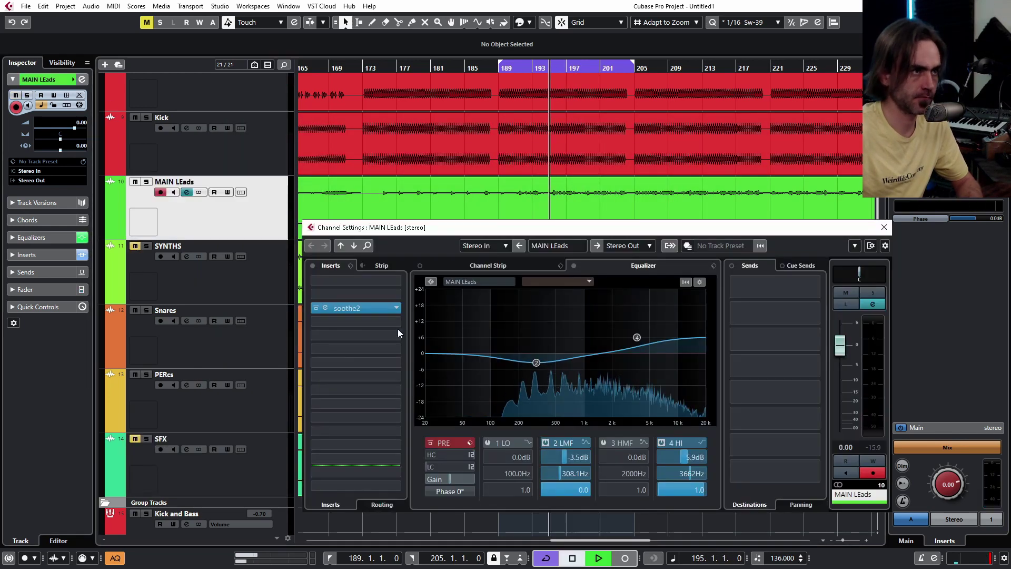
{"action": "left_click", "coordinate": [358, 307]}
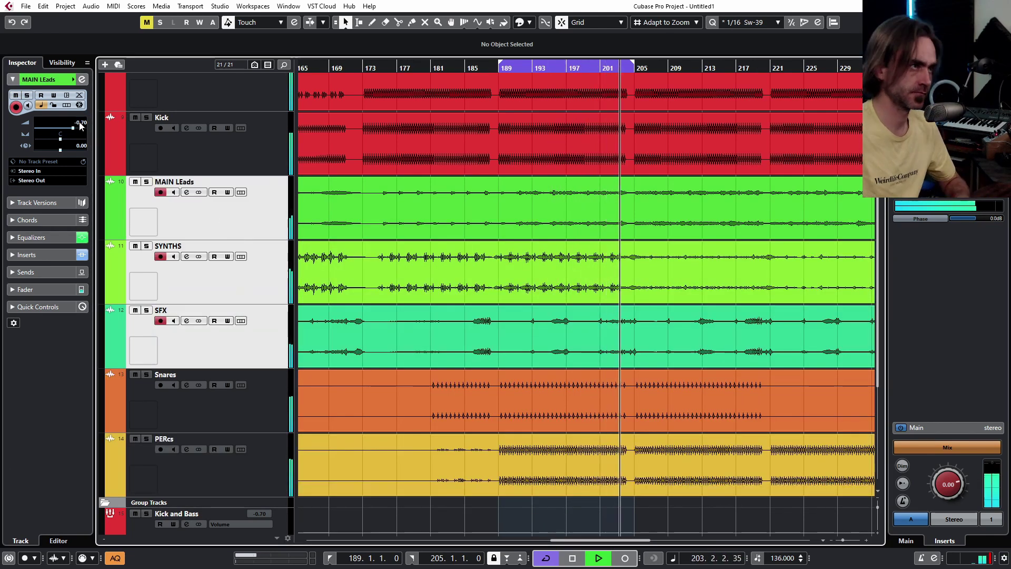
Lower the volume of the selected MAIN LEads, SYNTHS and SFX tracks to -1.80 dB.
{"action": "scroll", "coordinate": [80, 124], "scroll_direction": "down", "scroll_amount": 6}
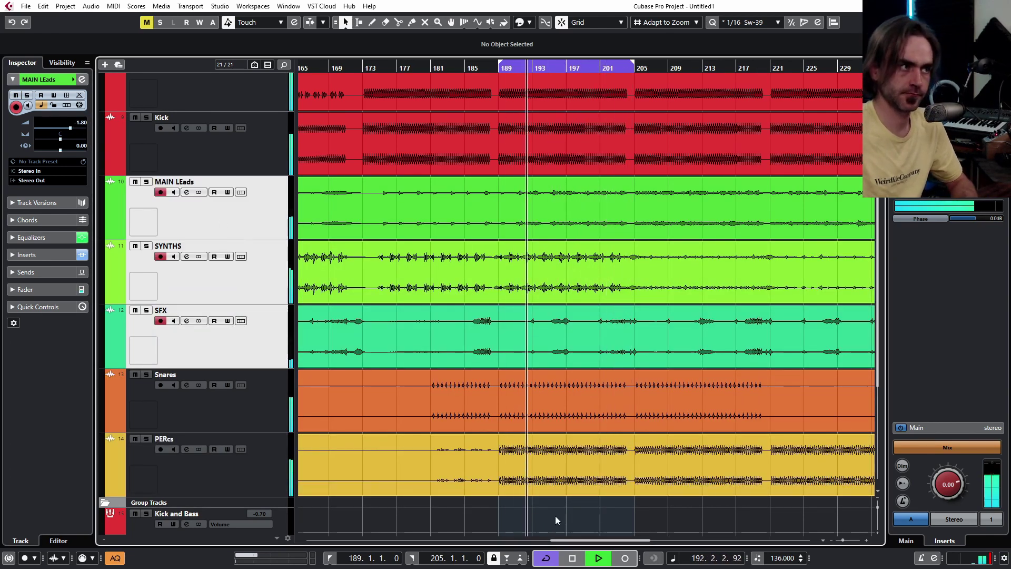
Select the Snares track and open its channel settings.
{"action": "scroll", "coordinate": [547, 369], "scroll_direction": "down", "scroll_amount": 3}
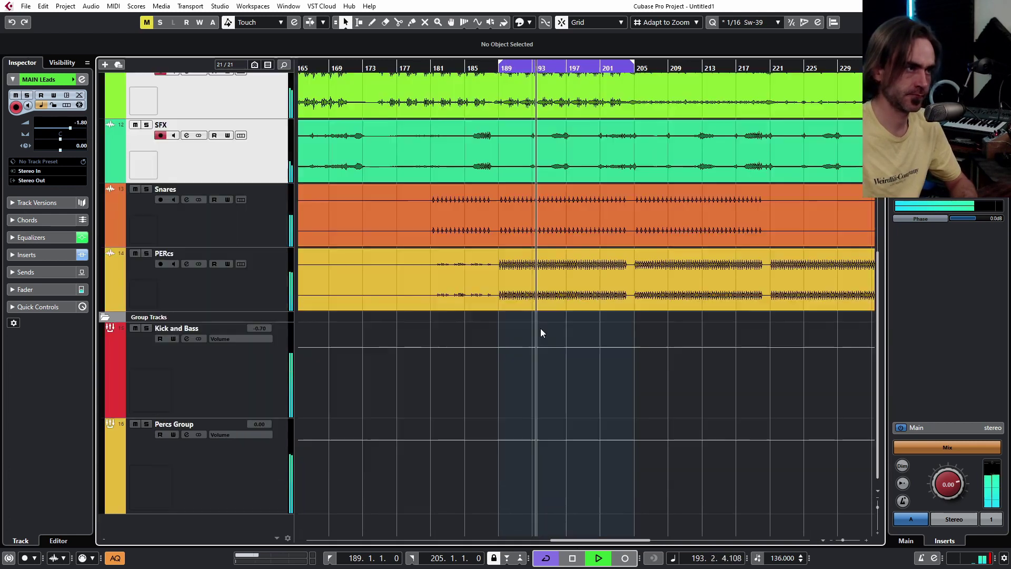
{"action": "scroll", "coordinate": [590, 237], "scroll_direction": "up", "scroll_amount": 5}
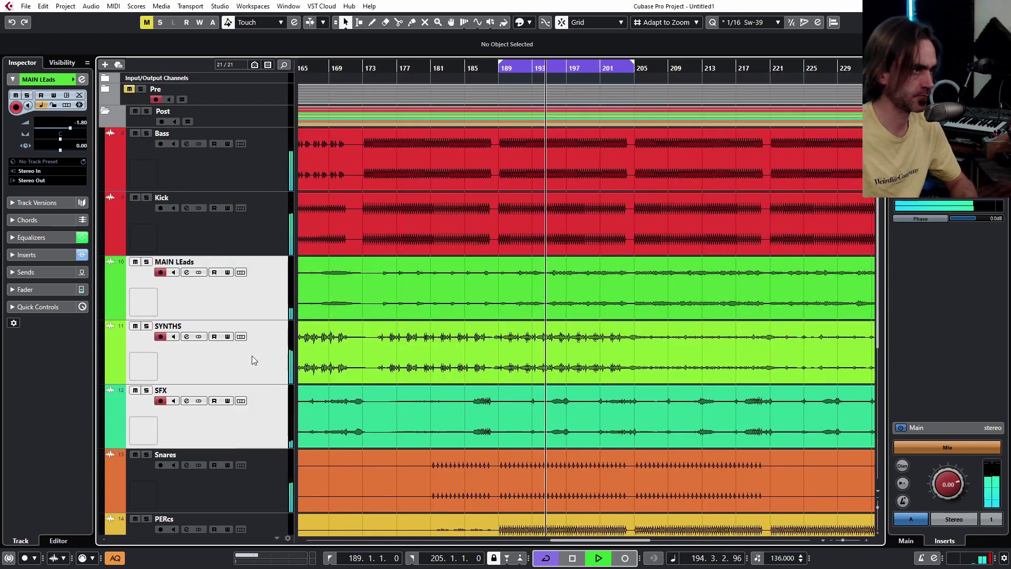
{"action": "scroll", "coordinate": [248, 379], "scroll_direction": "down", "scroll_amount": 2}
{"action": "left_click", "coordinate": [241, 393]}
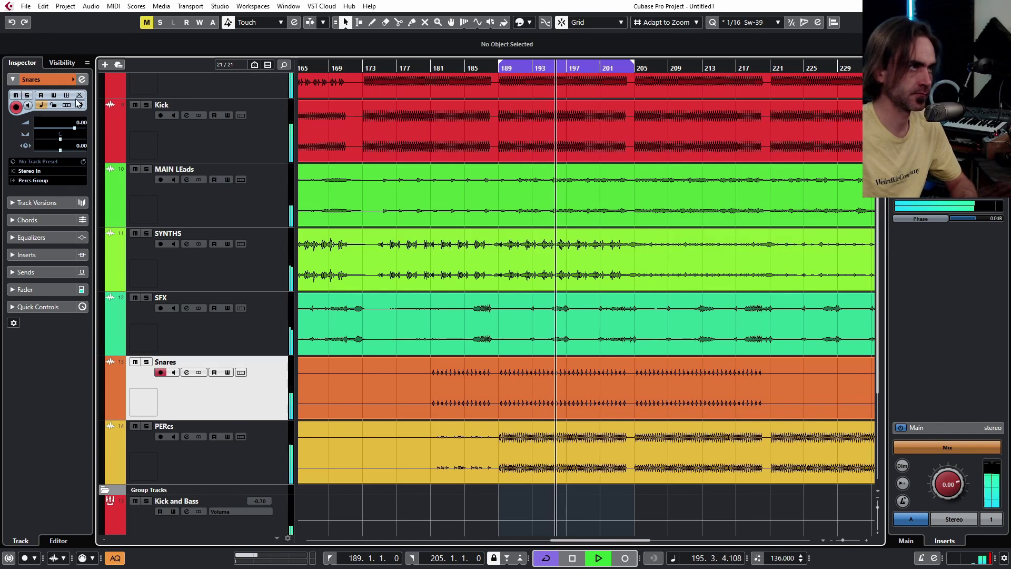
{"action": "left_click", "coordinate": [84, 78]}
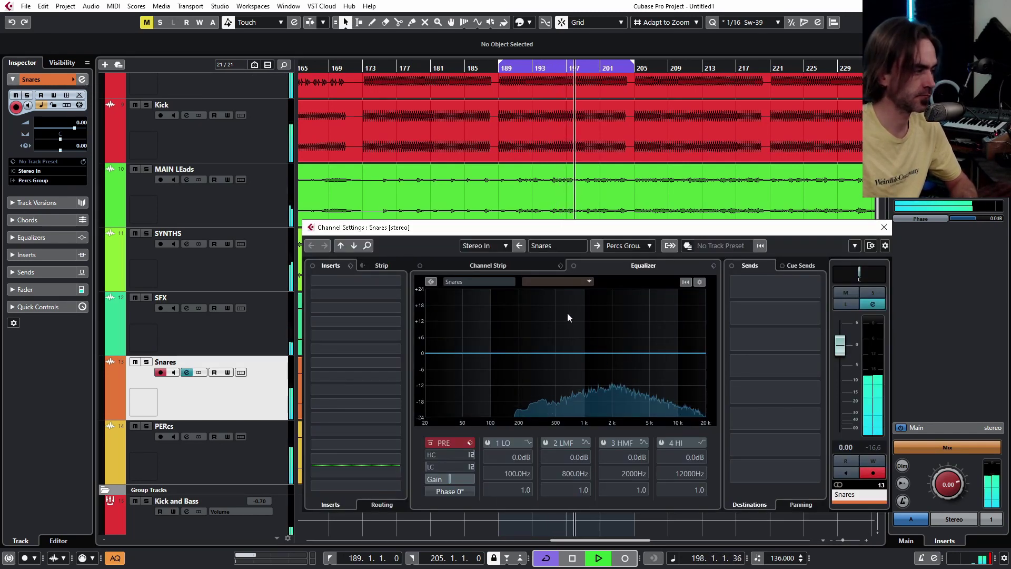
Insert SoftClipper in the fourth insert slot of the Snares channel.
{"action": "left_click", "coordinate": [346, 322]}
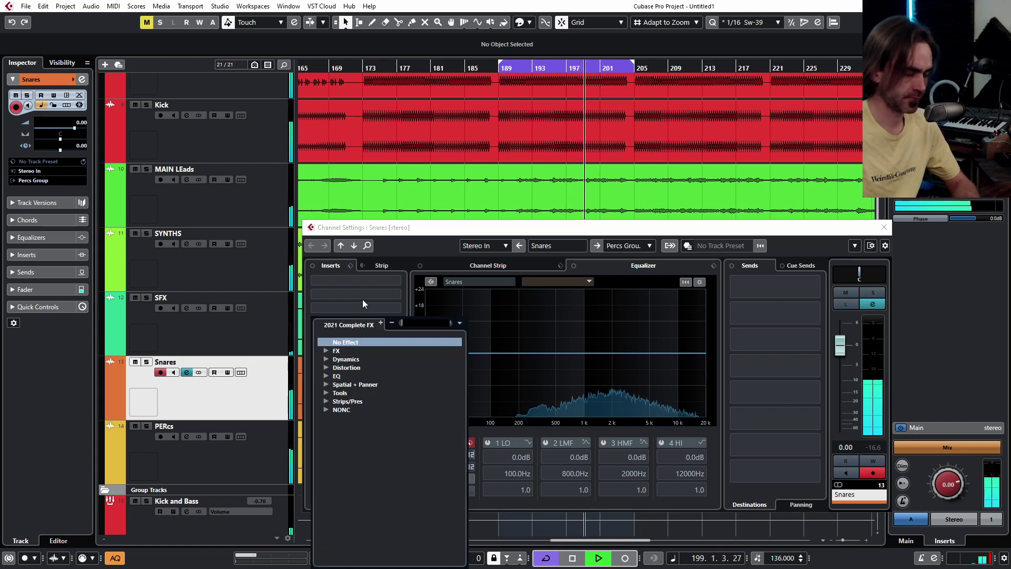
{"action": "type", "text": "clip"}
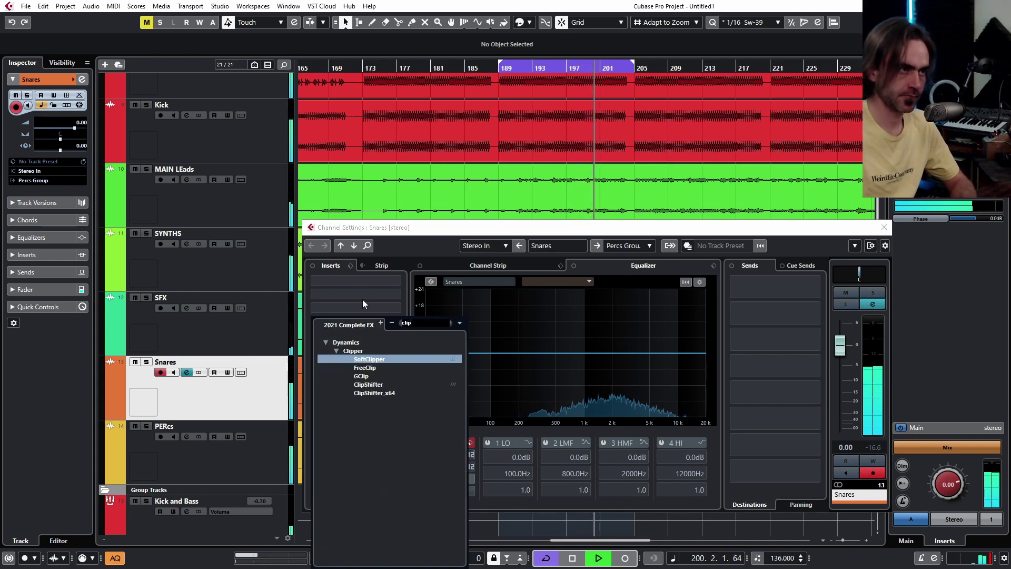
{"action": "key", "text": "Return"}
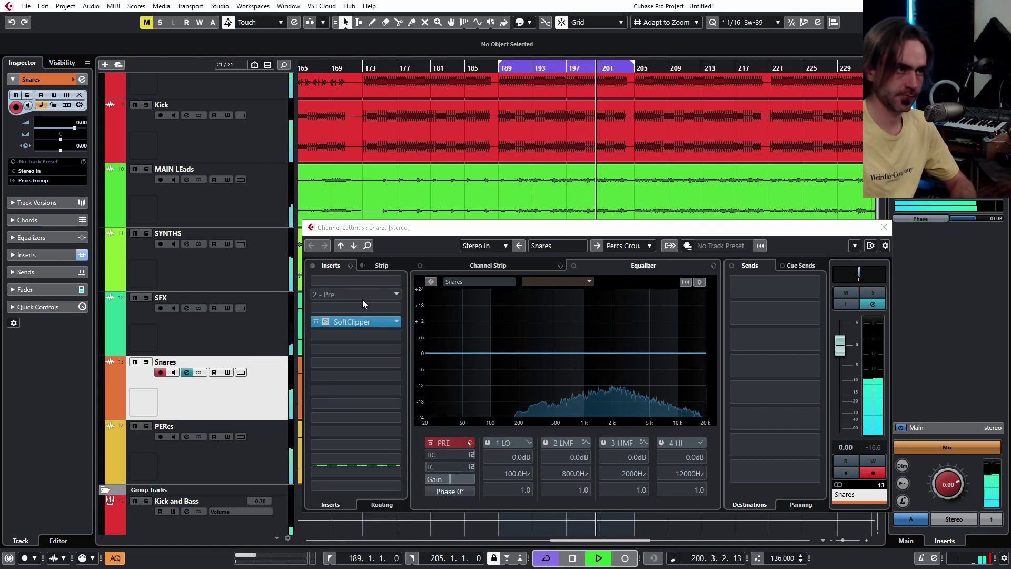
Replace the plug-in in the fourth insert slot of Snares with ClipShifter.
{"action": "left_click", "coordinate": [396, 322]}
{"action": "type", "text": "shif"}
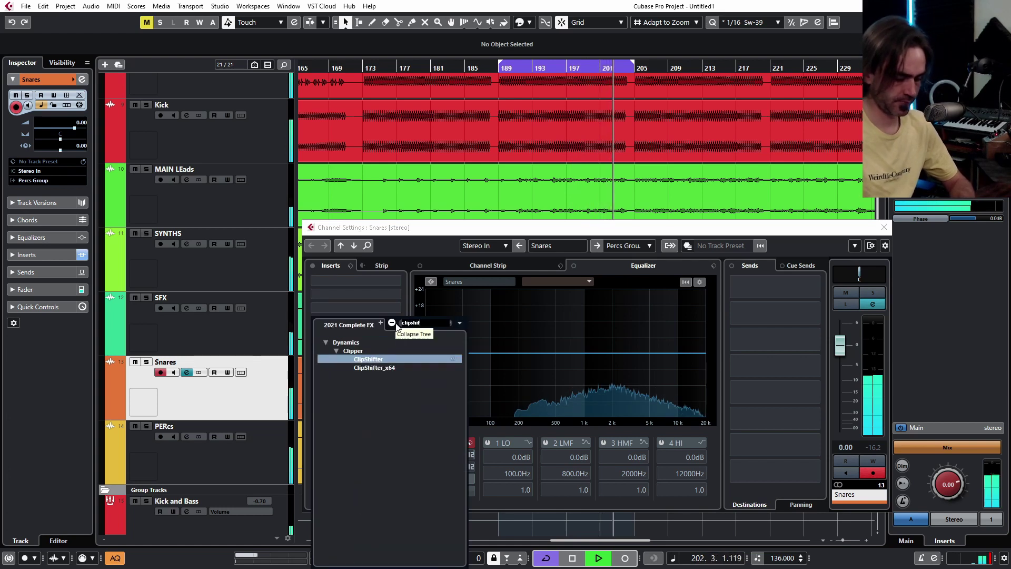
{"action": "double_click", "coordinate": [377, 358]}
{"action": "left_click_drag", "start_coordinate": [722, 27], "coordinate": [722, 27]}
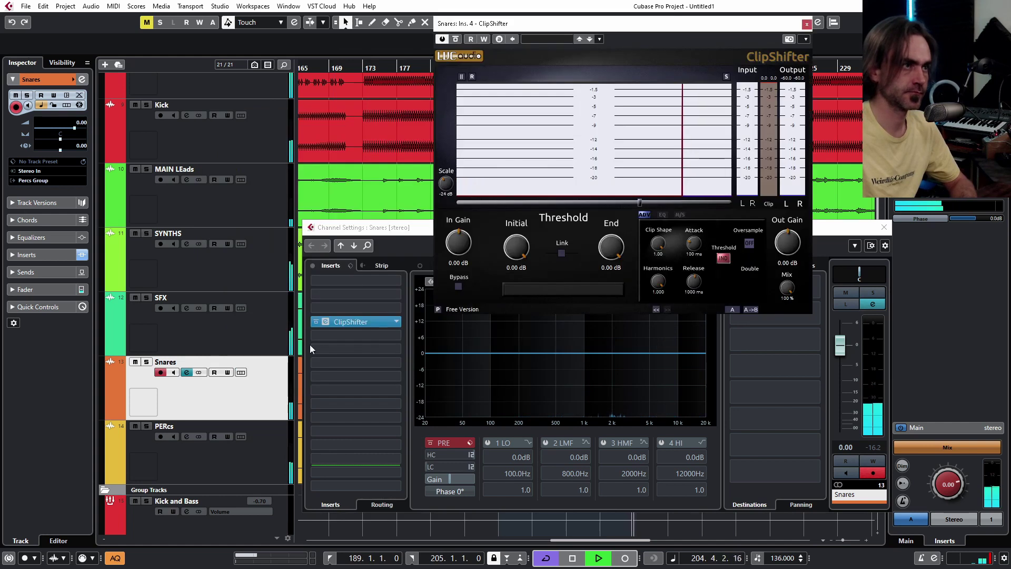
Insert soothe2 in the second insert slot of Snares and set band 3 to about 4.4 kHz with 10 dB sensitivity.
{"action": "left_click", "coordinate": [362, 295]}
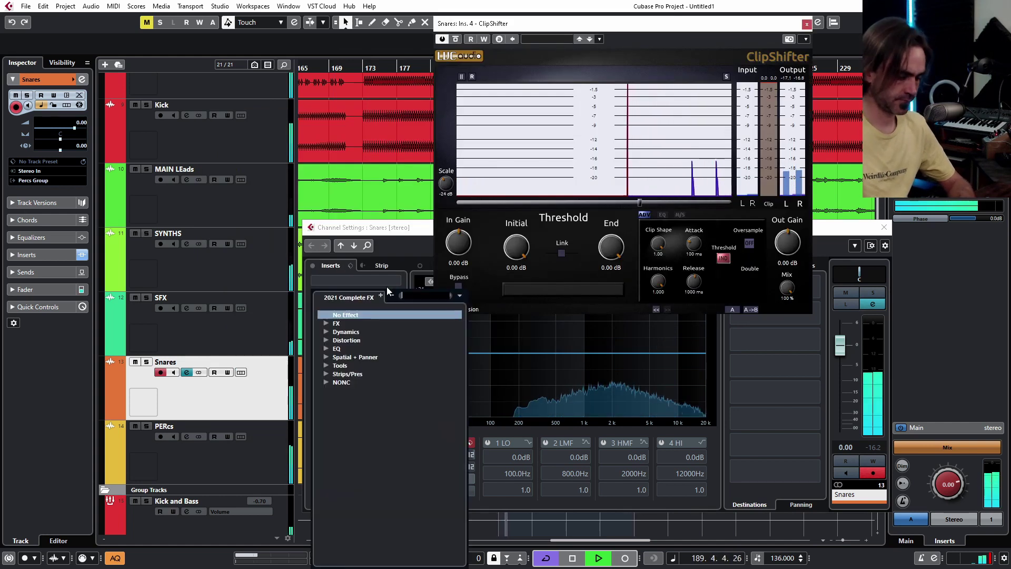
{"action": "type", "text": "soothe"}
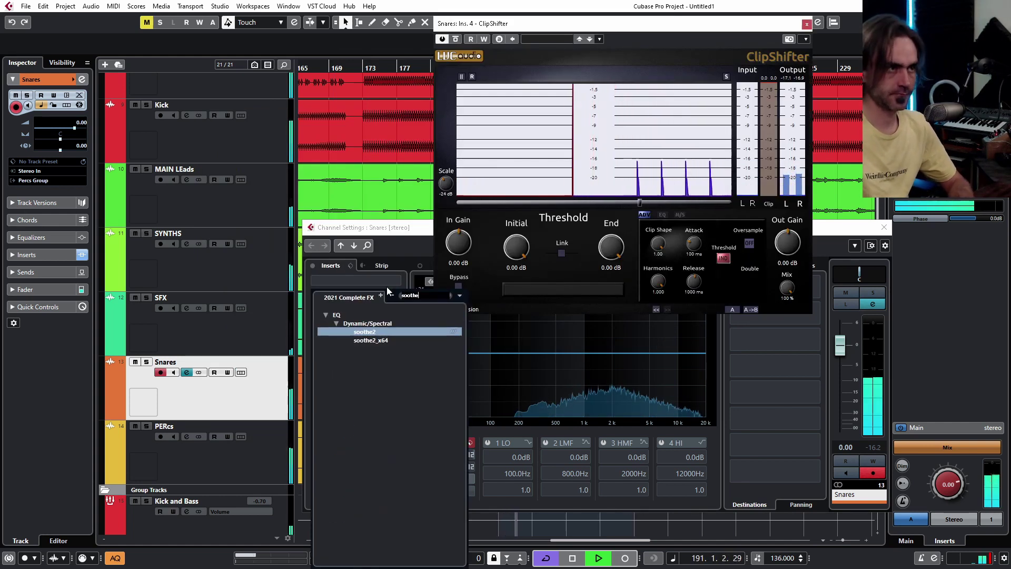
{"action": "key", "text": "Return"}
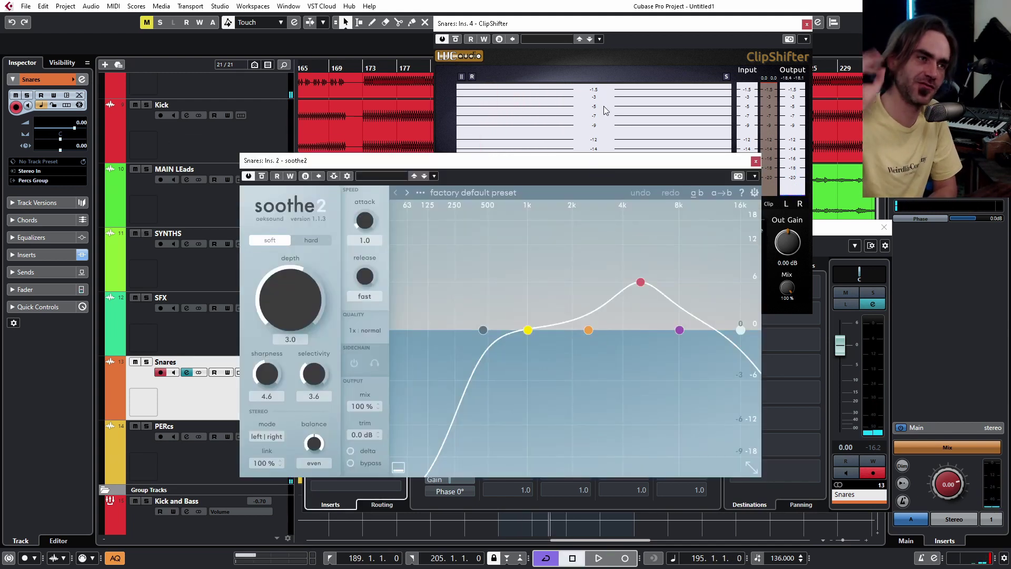
{"action": "left_click_drag", "start_coordinate": [646, 283], "coordinate": [636, 257]}
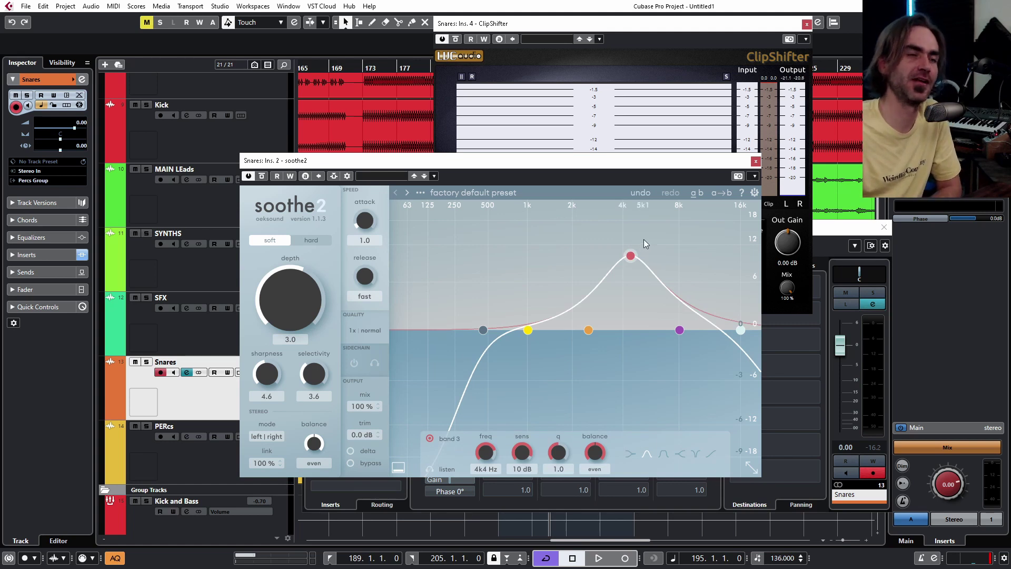
During playback, set ClipShifter's Initial threshold to -21.31 dB, End threshold to -22.14 dB and output gain to 3.95 dB on Snares.
{"action": "left_click", "coordinate": [606, 29]}
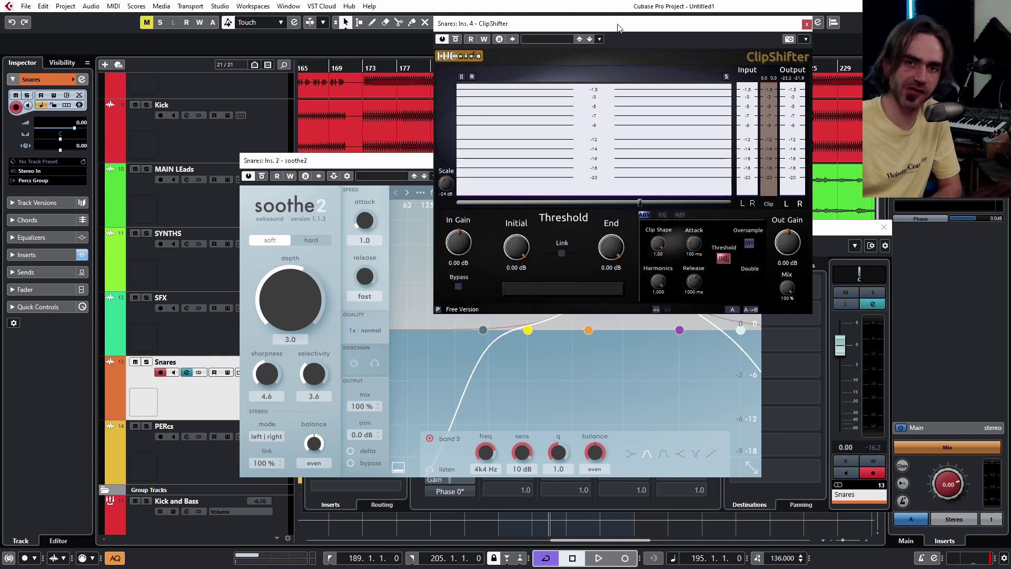
{"action": "key", "text": "space"}
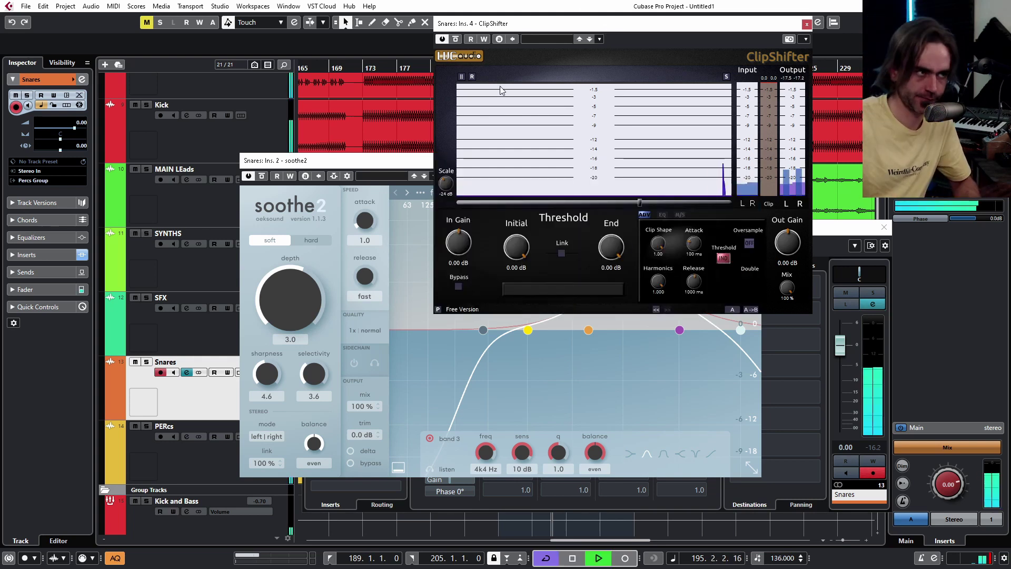
{"action": "left_click_drag", "start_coordinate": [368, 161], "coordinate": [156, 244]}
{"action": "left_click", "coordinate": [543, 244]}
{"action": "left_click_drag", "start_coordinate": [516, 246], "coordinate": [515, 367]}
{"action": "left_click_drag", "start_coordinate": [611, 247], "coordinate": [568, 364]}
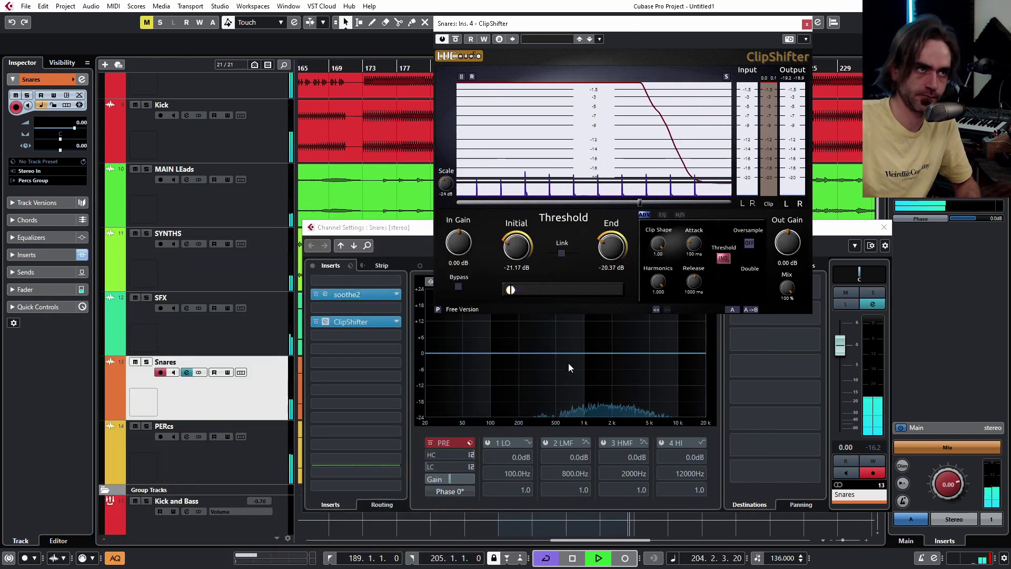
{"action": "left_click_drag", "start_coordinate": [787, 242], "coordinate": [803, 236]}
{"action": "left_click", "coordinate": [872, 447]}
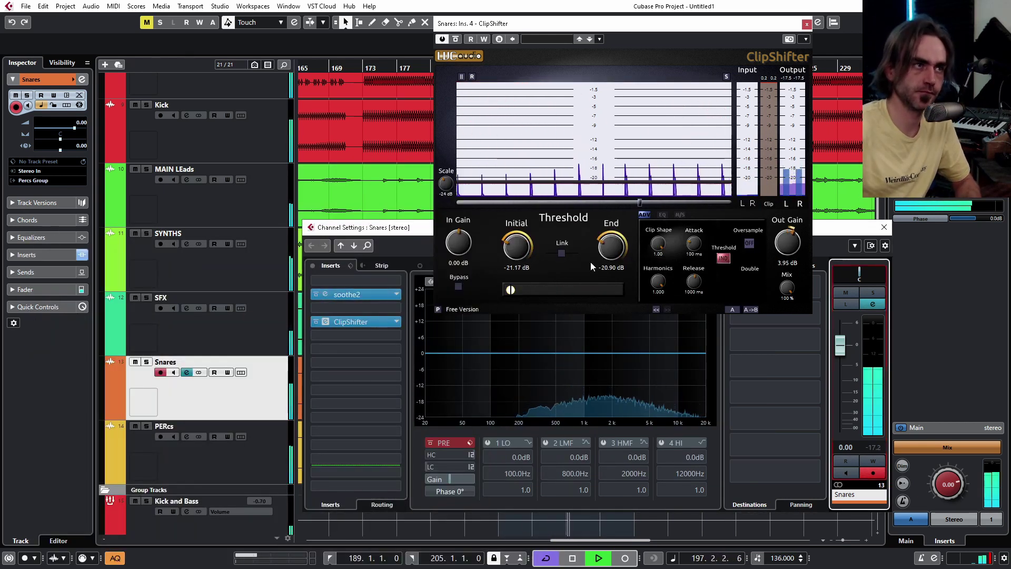
{"action": "left_click_drag", "start_coordinate": [516, 249], "coordinate": [516, 252]}
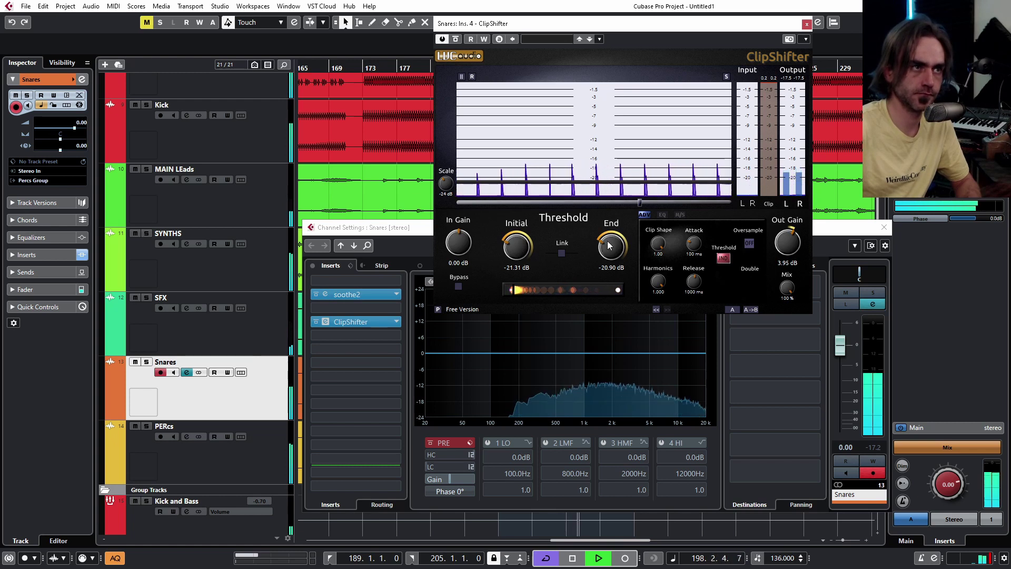
{"action": "left_click_drag", "start_coordinate": [607, 246], "coordinate": [607, 255]}
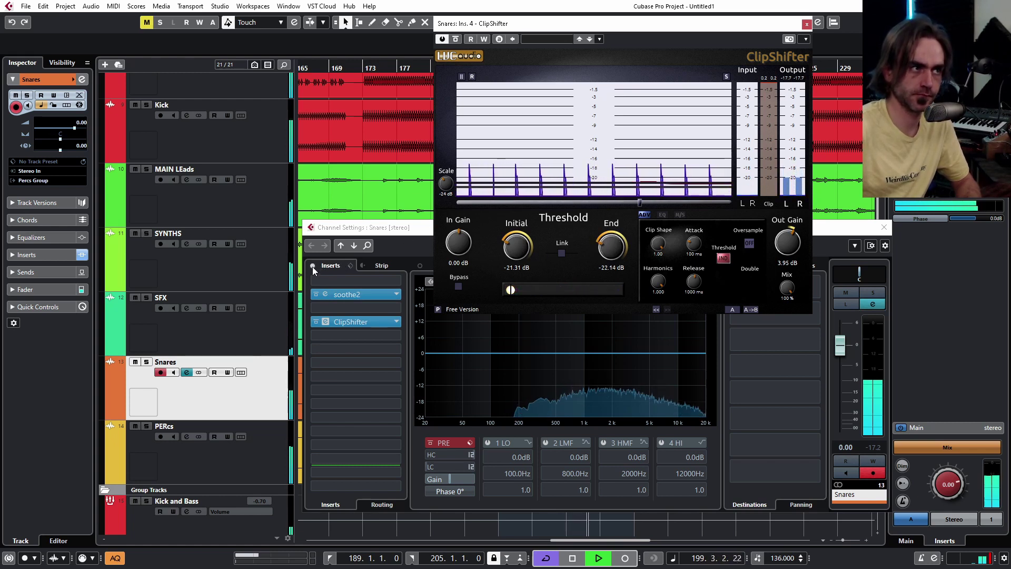
Compare the Snares sound with its inserts bypassed and active, close ClipShifter and stop playback.
{"action": "left_click", "coordinate": [872, 447]}
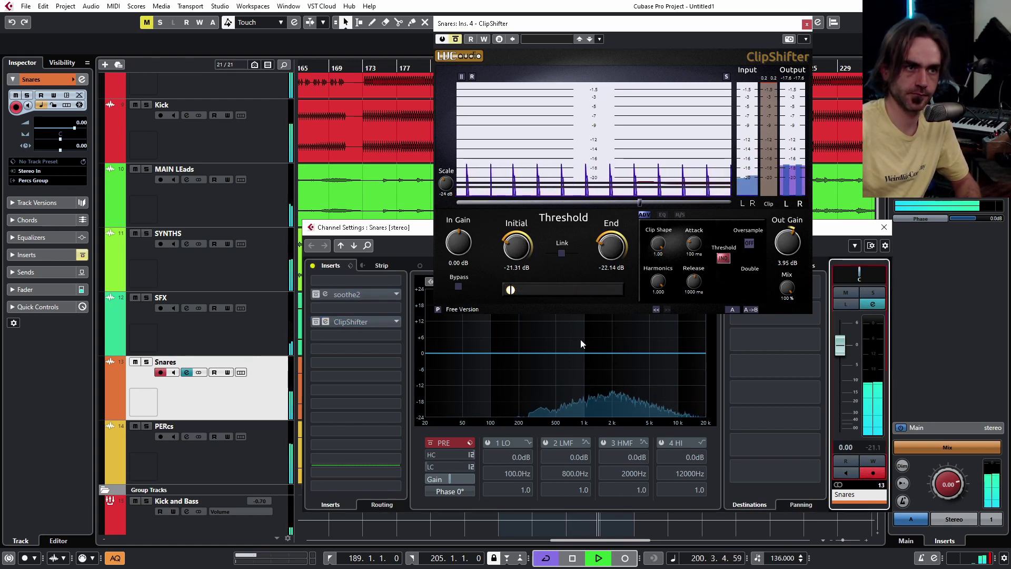
{"action": "left_click", "coordinate": [312, 266]}
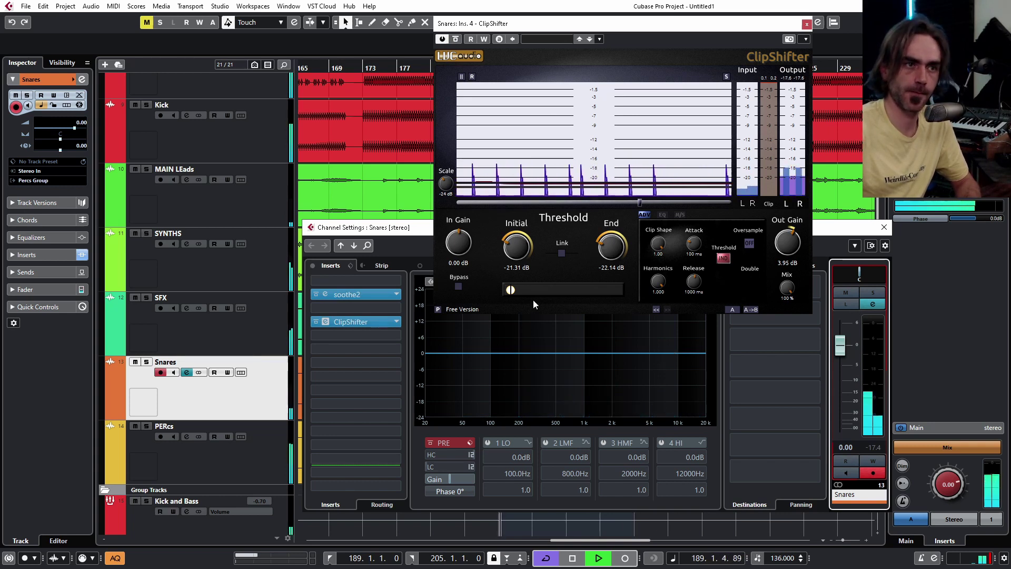
{"action": "left_click", "coordinate": [806, 25]}
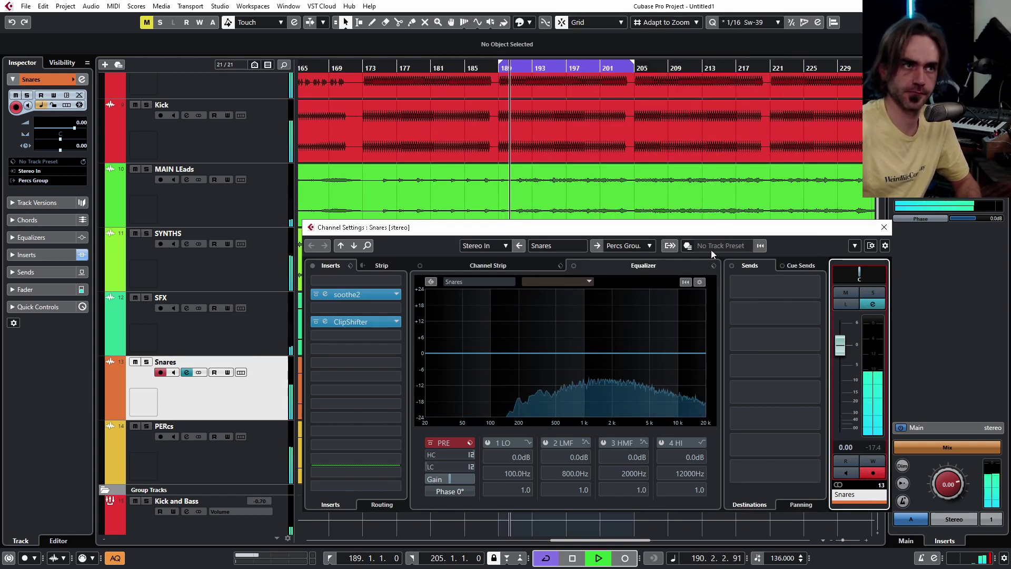
{"action": "key", "text": "space"}
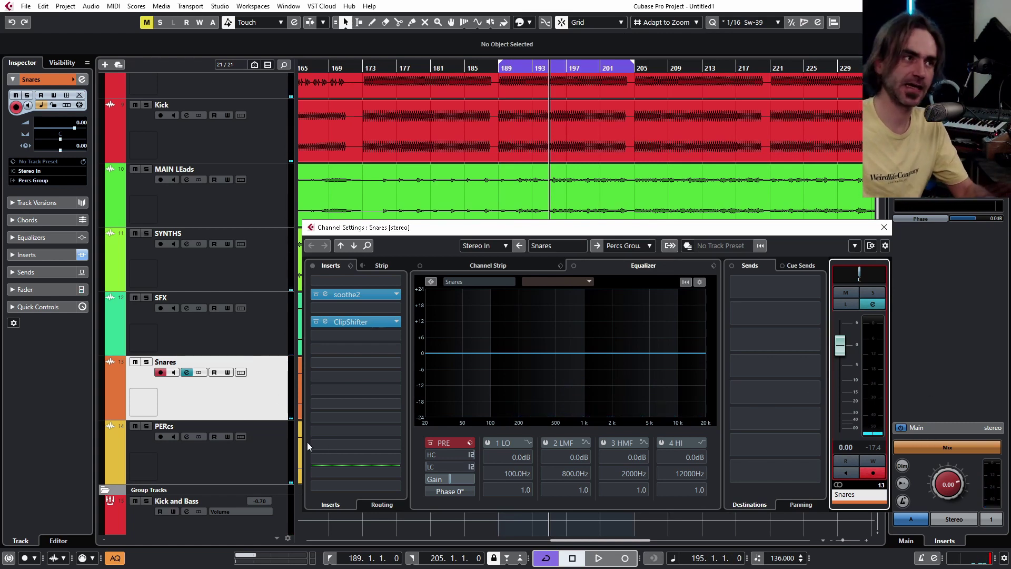
During playback, boost PERcs by 3.7 dB at 5992 Hz with EQ band 4 and cut 2.0 dB at 9190 Hz, Q 2.2, with band 3.
{"action": "key", "text": "space"}
{"action": "left_click_drag", "start_coordinate": [666, 338], "coordinate": [674, 358]}
{"action": "left_click", "coordinate": [884, 227]}
{"action": "left_click", "coordinate": [186, 436]}
{"action": "left_click", "coordinate": [656, 343]}
{"action": "left_click", "coordinate": [666, 363]}
{"action": "scroll", "coordinate": [665, 363], "scroll_direction": "up", "scroll_amount": 6}
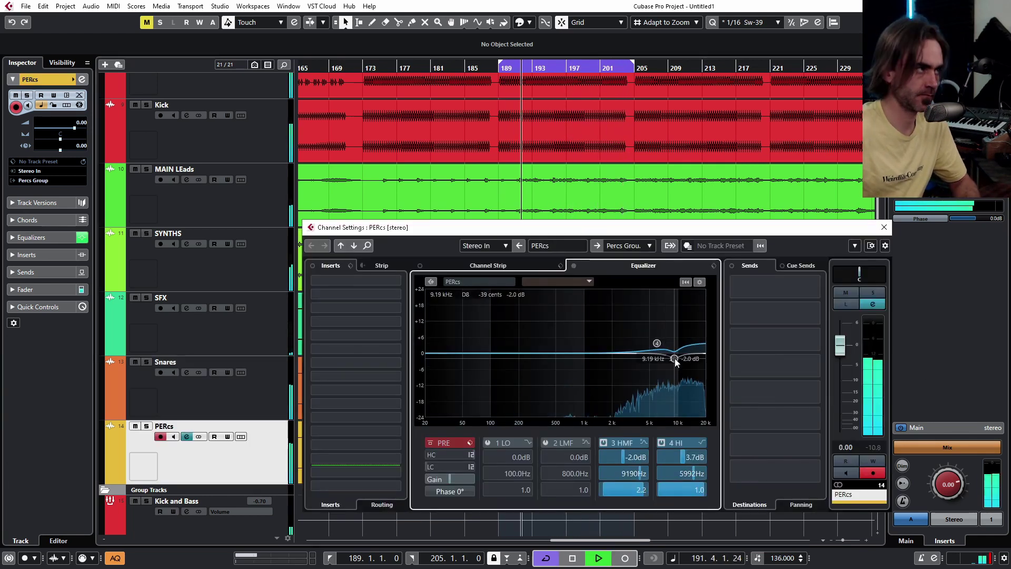
Adjust the PRE section and volume fader of PERcs and close its channel settings.
{"action": "left_click", "coordinate": [430, 455]}
{"action": "left_click_drag", "start_coordinate": [433, 455], "coordinate": [434, 481]}
{"action": "left_click_drag", "start_coordinate": [840, 344], "coordinate": [839, 346]}
{"action": "left_click", "coordinate": [884, 227]}
Insert the PINK22412 VCA compressor in the second insert slot of Percs Group.
{"action": "scroll", "coordinate": [564, 316], "scroll_direction": "down", "scroll_amount": 7}
{"action": "left_click", "coordinate": [180, 424]}
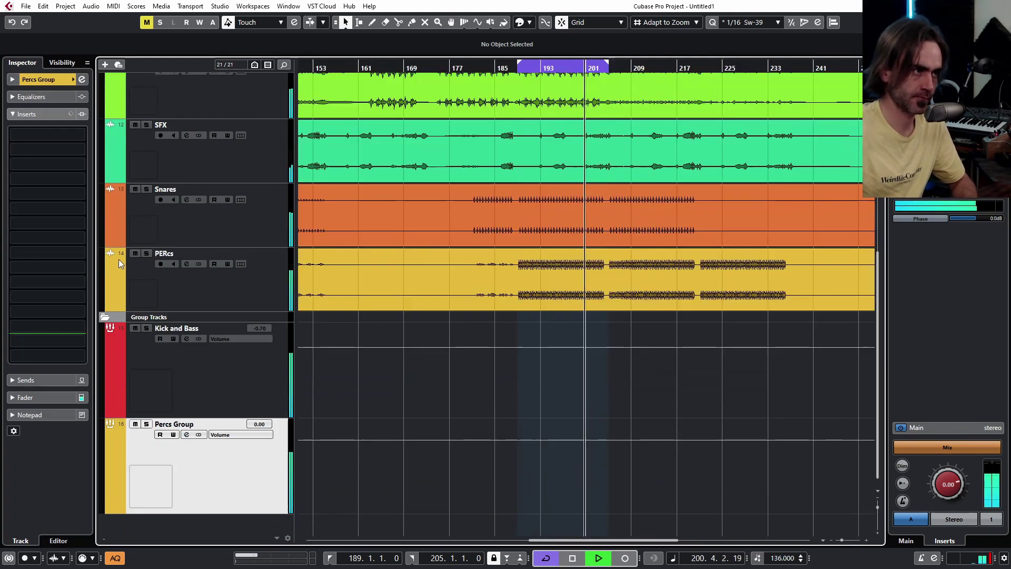
{"action": "left_click", "coordinate": [47, 134]}
{"action": "left_click", "coordinate": [25, 186]}
{"action": "left_click", "coordinate": [36, 203]}
{"action": "left_click", "coordinate": [46, 219]}
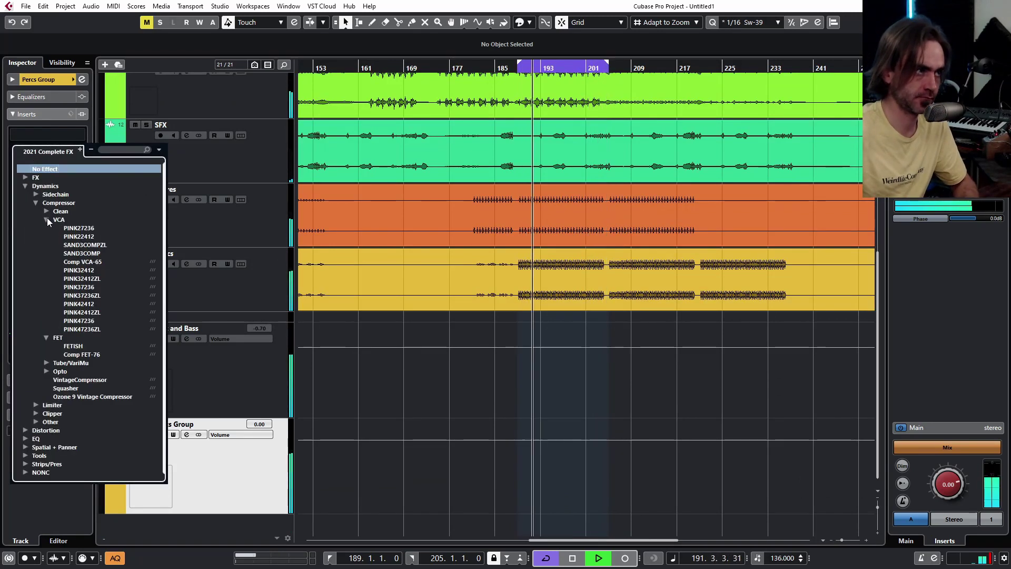
{"action": "left_click", "coordinate": [96, 222]}
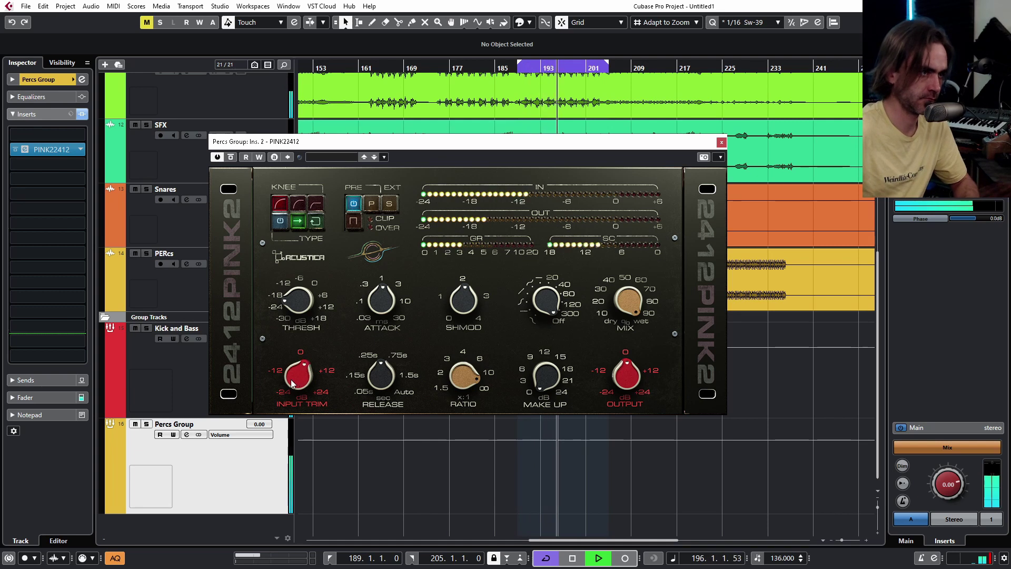
Slow the PINK22412 attack to about 10 ms, shorten its release and lower its sidechain filter frequency.
{"action": "left_click_drag", "start_coordinate": [379, 299], "coordinate": [380, 282]}
{"action": "left_click_drag", "start_coordinate": [381, 375], "coordinate": [379, 396]}
{"action": "left_click_drag", "start_coordinate": [546, 301], "coordinate": [545, 317]}
{"action": "key", "text": "space"}
{"action": "key", "text": "space"}
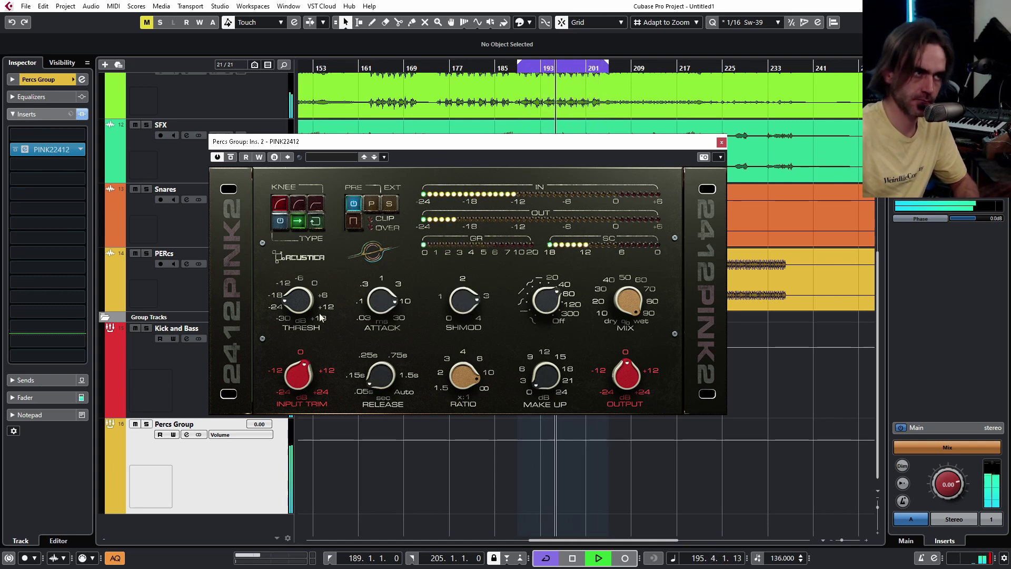
Set the PINK22412 threshold to about -15 dB, adjust SHMOD, mix and input trim, and close the compressor.
{"action": "mouse_move", "coordinate": [457, 301]}
{"action": "left_mouse_down"}
{"action": "mouse_move", "coordinate": [447, 306]}
{"action": "mouse_move", "coordinate": [453, 294]}
{"action": "left_mouse_up"}
{"action": "left_click_drag", "start_coordinate": [548, 377], "coordinate": [556, 388]}
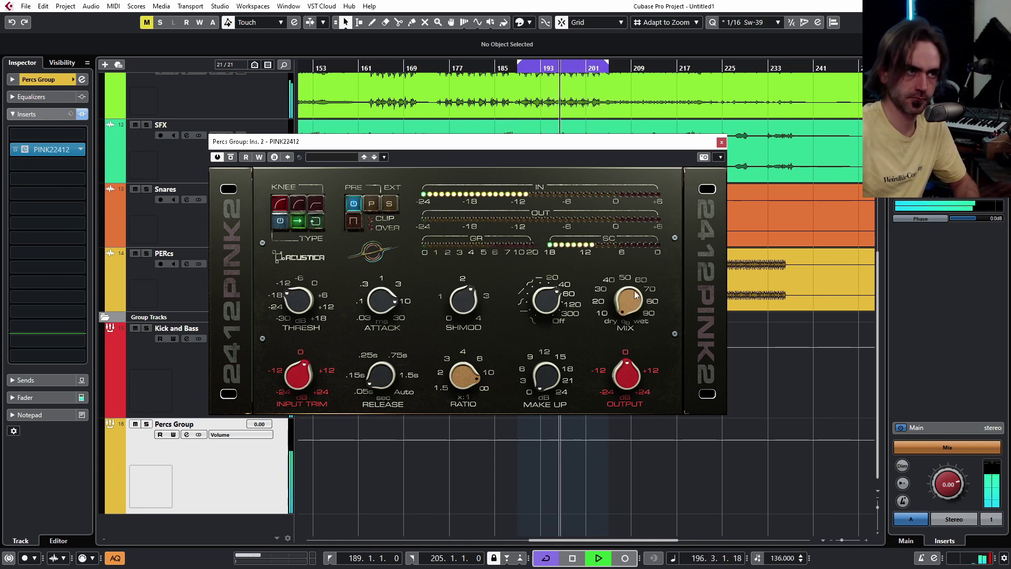
{"action": "left_click_drag", "start_coordinate": [298, 301], "coordinate": [297, 290]}
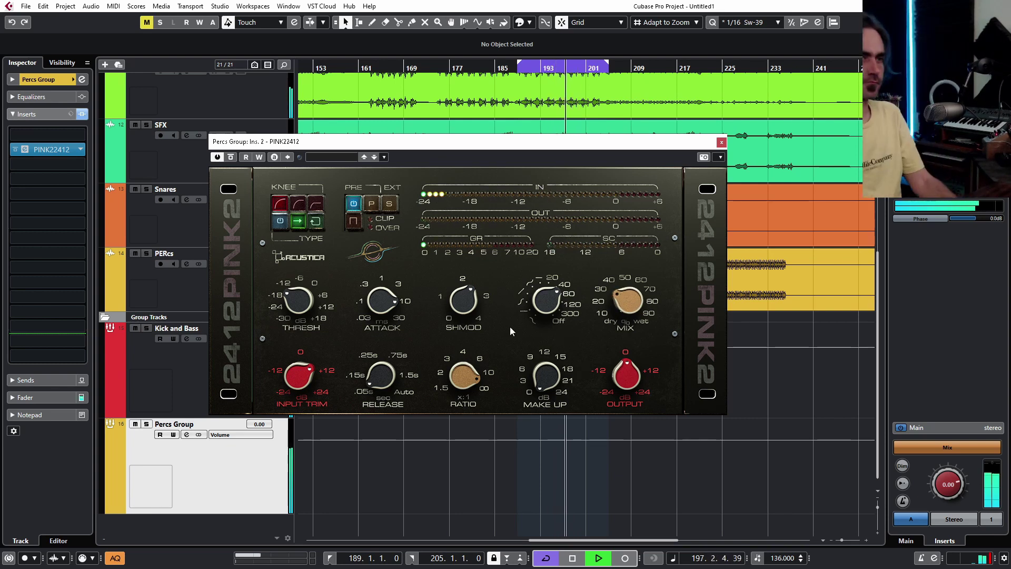
{"action": "left_click", "coordinate": [721, 142]}
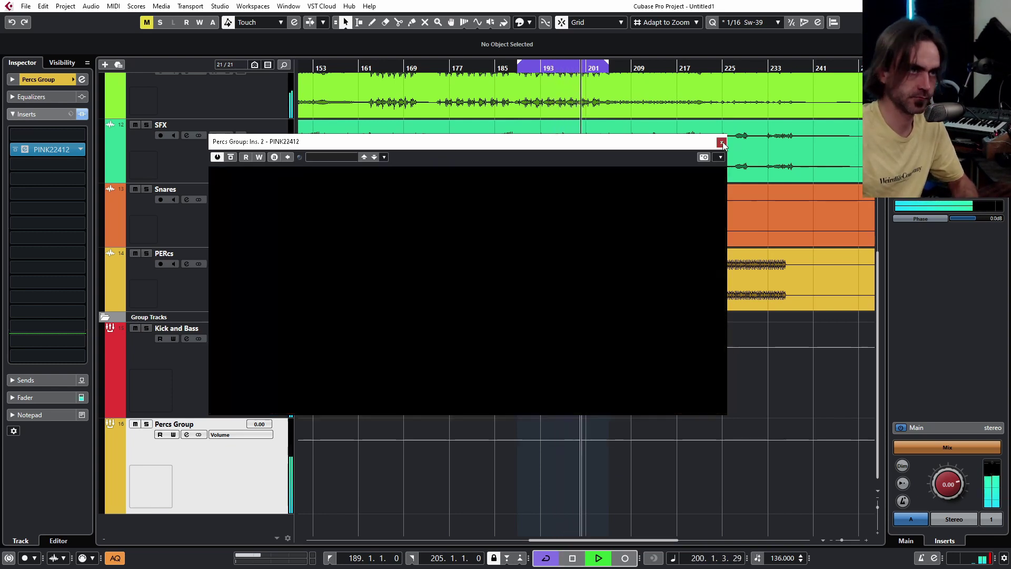
Set the locators around the whole arrangement from bar 1 to bar 253 and continue playback from about bar 47.
{"action": "left_click", "coordinate": [706, 125]}
{"action": "key", "text": "p"}
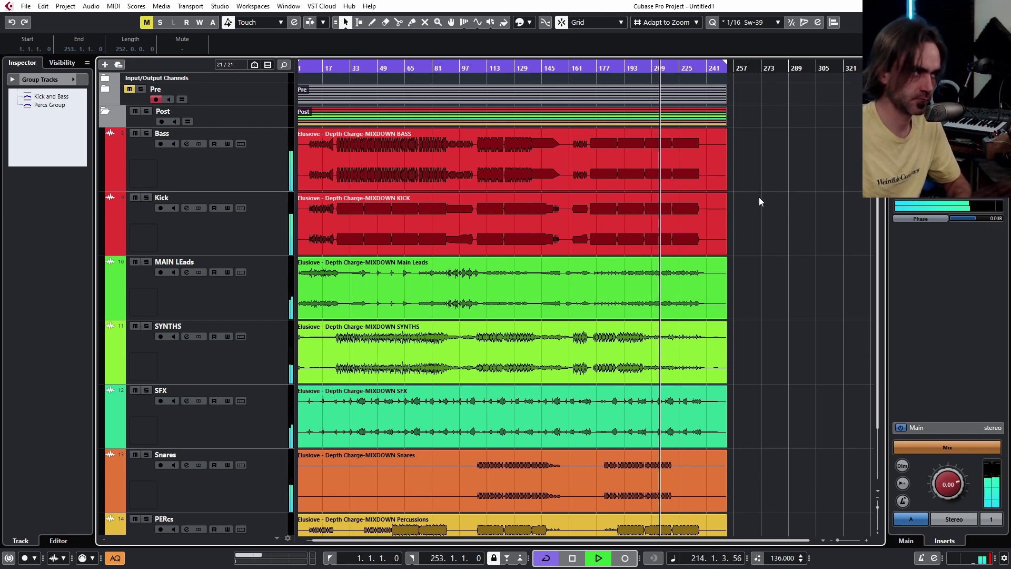
{"action": "scroll", "coordinate": [759, 184], "scroll_direction": "down", "scroll_amount": 1}
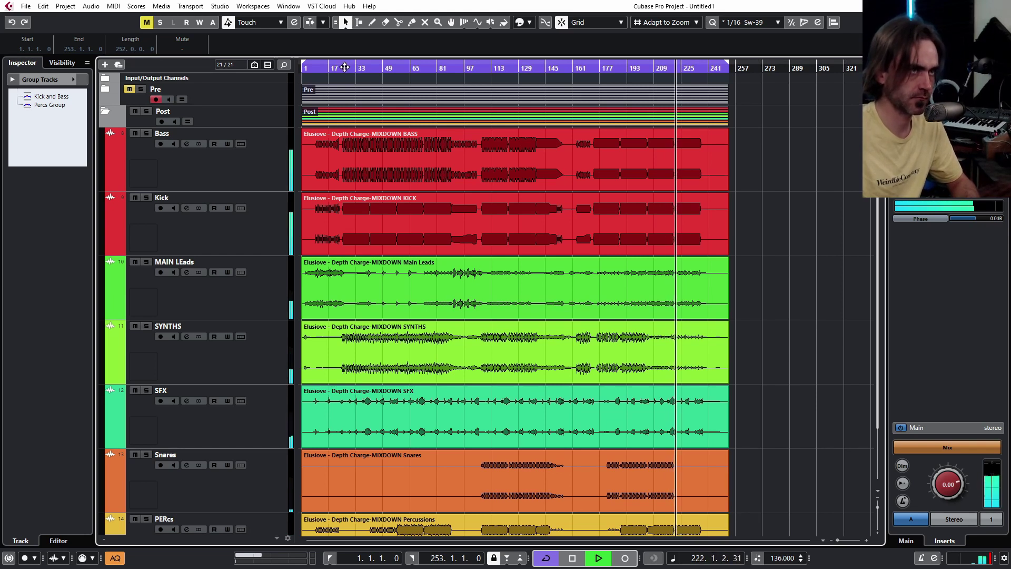
{"action": "left_click", "coordinate": [380, 68]}
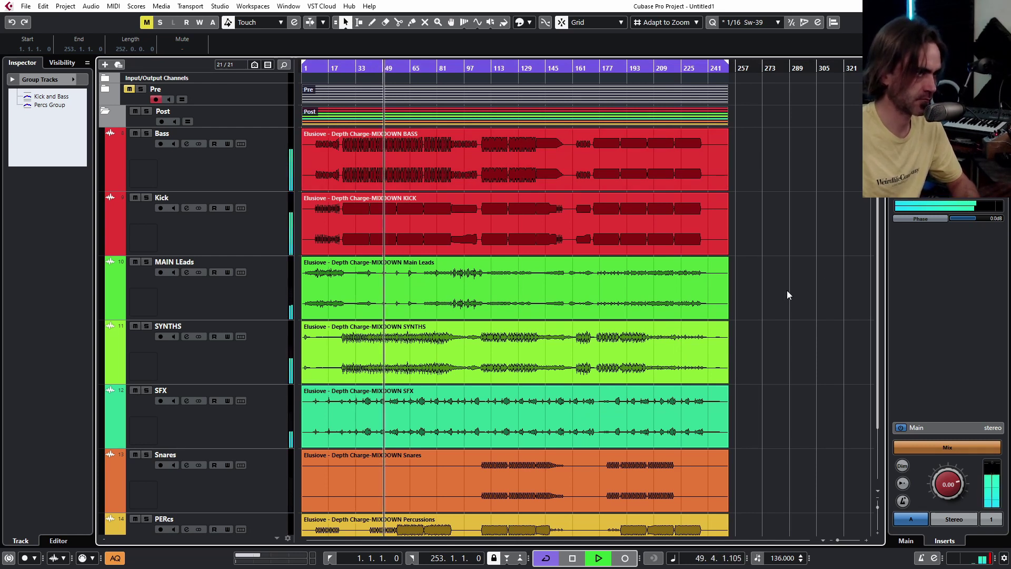
Collapse the Post and Group Tracks folders in the track list.
{"action": "left_click", "coordinate": [105, 110]}
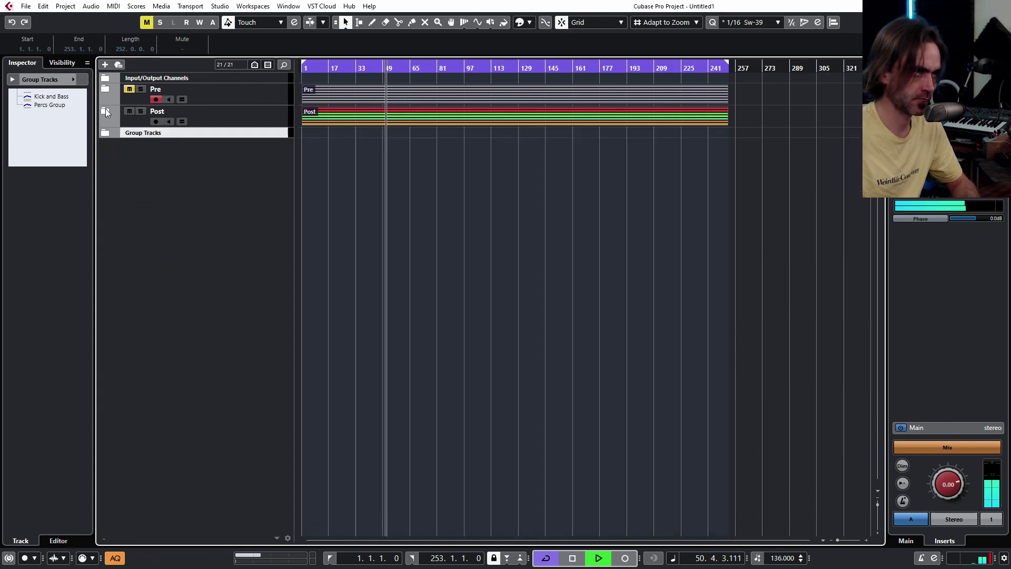